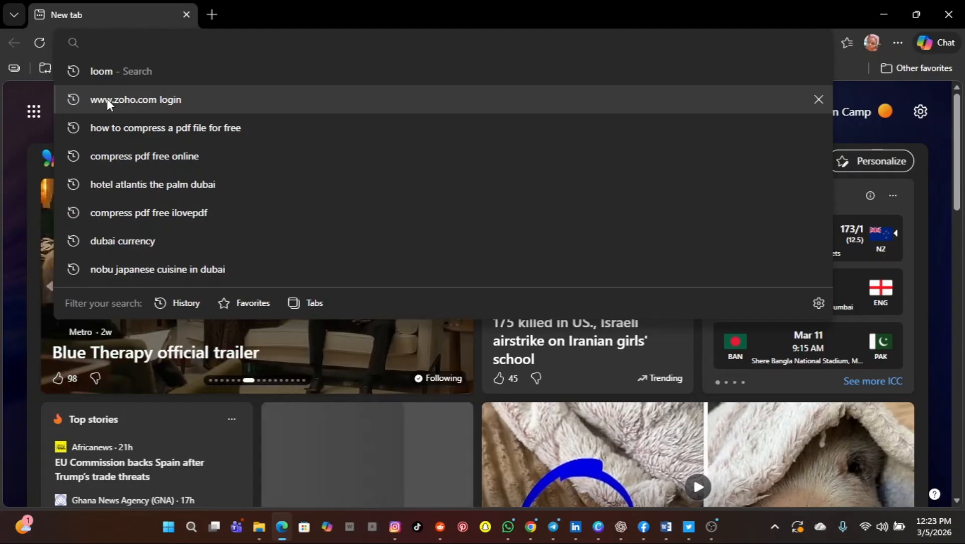
pyautogui.click(107, 99)
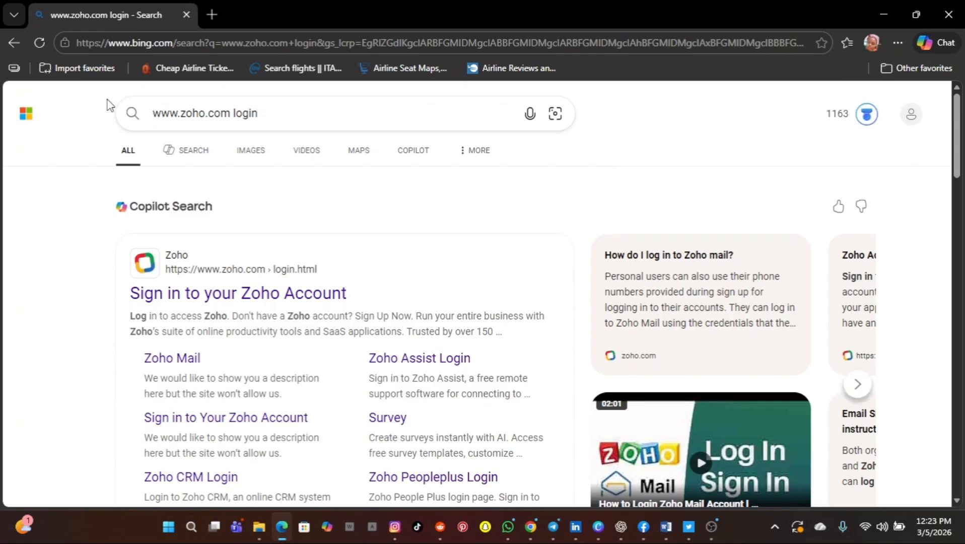
pyautogui.click(168, 302)
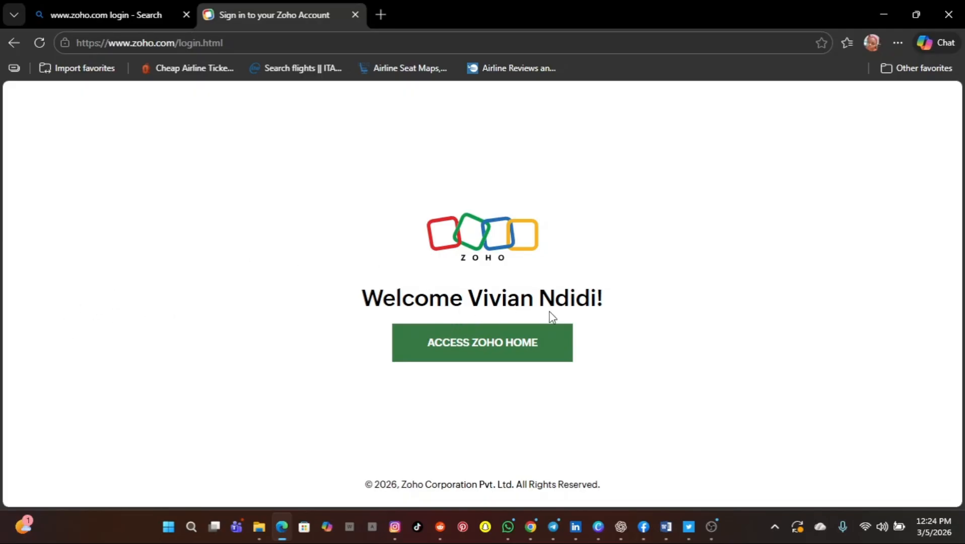
pyautogui.click(476, 346)
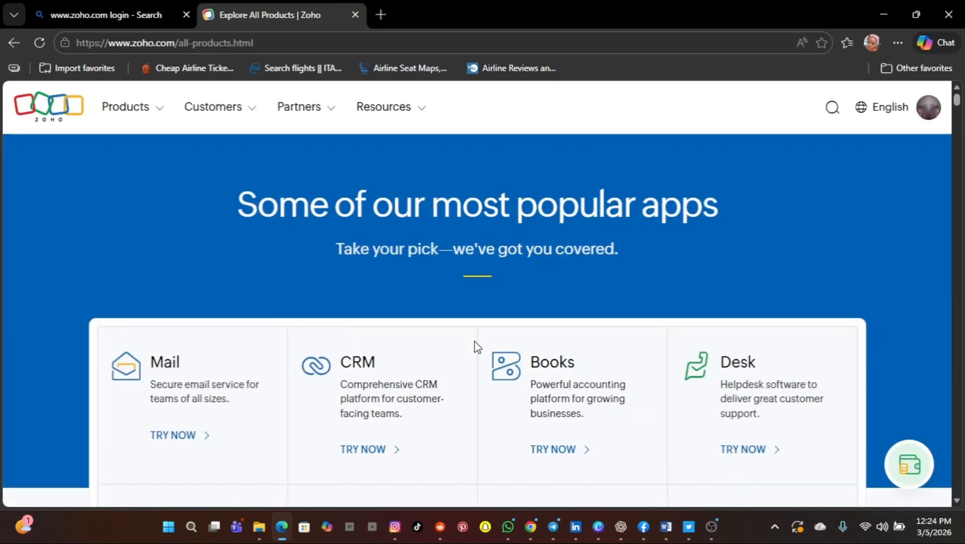
# - Open the Invoice app from the previously accessed apps on the Zoho products page
pyautogui.scroll(-2, 476, 347)
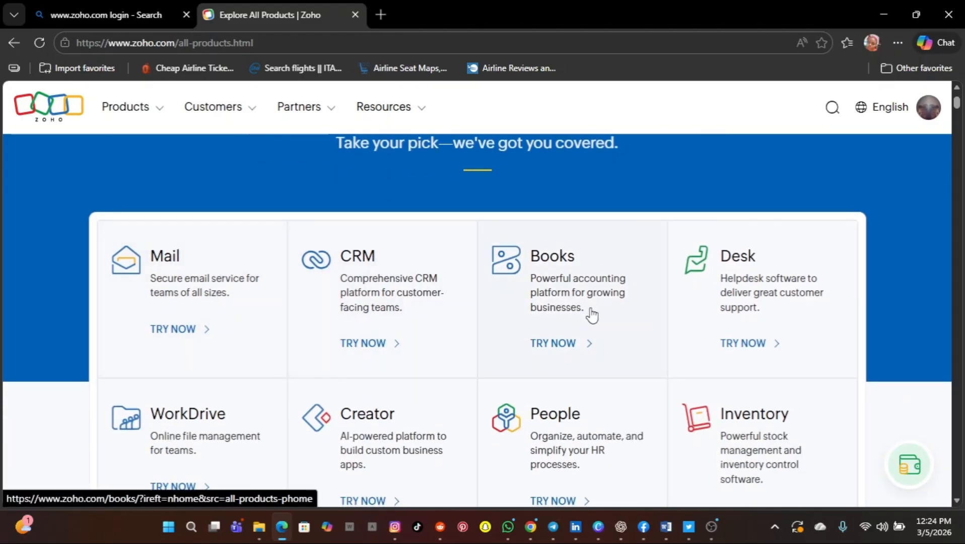
pyautogui.scroll(-2, 590, 315)
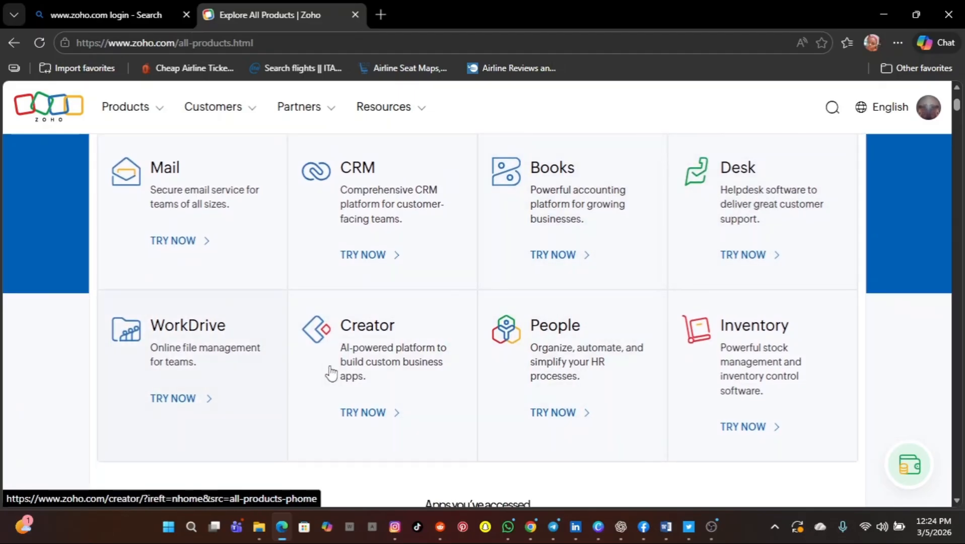
pyautogui.scroll(-2, 423, 383)
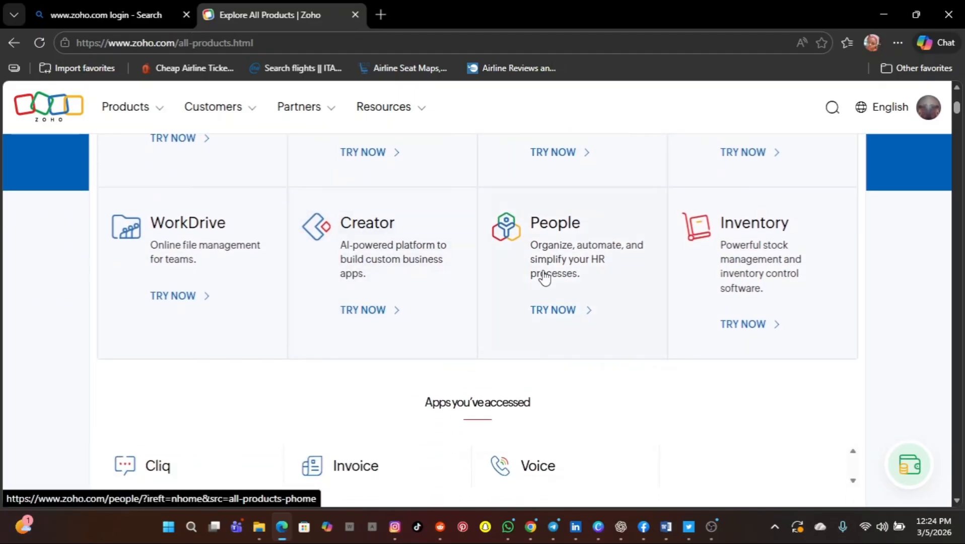
pyautogui.scroll(-3, 548, 351)
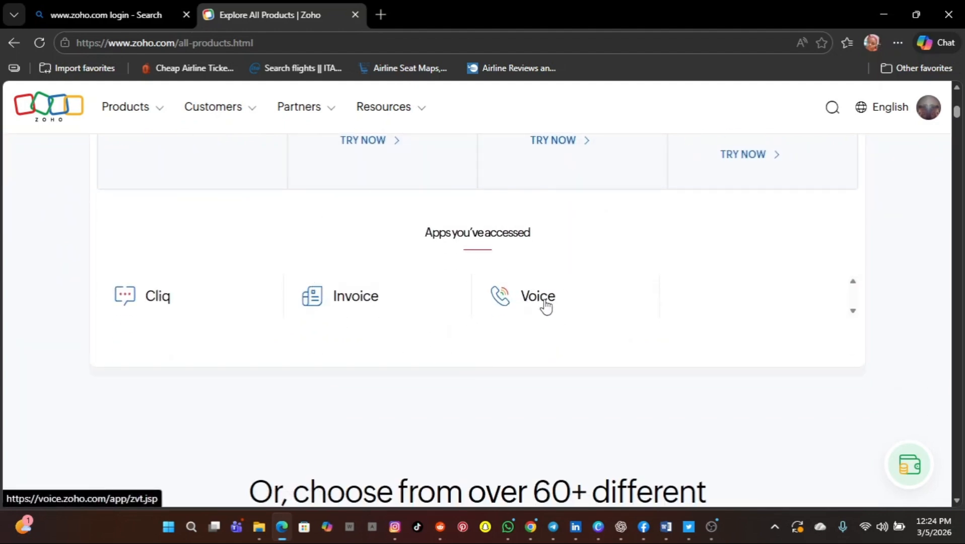
pyautogui.click(355, 296)
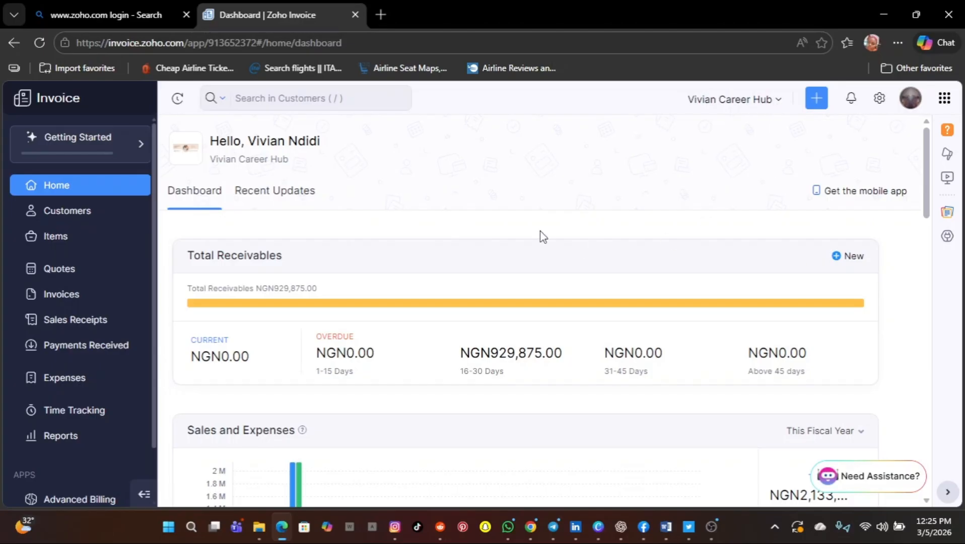
# - Look over the Zoho Invoice dashboard's receivables and sales sections and the list of available settings
pyautogui.scroll(-2, 541, 236)
pyautogui.scroll(2, 541, 237)
pyautogui.click(879, 101)
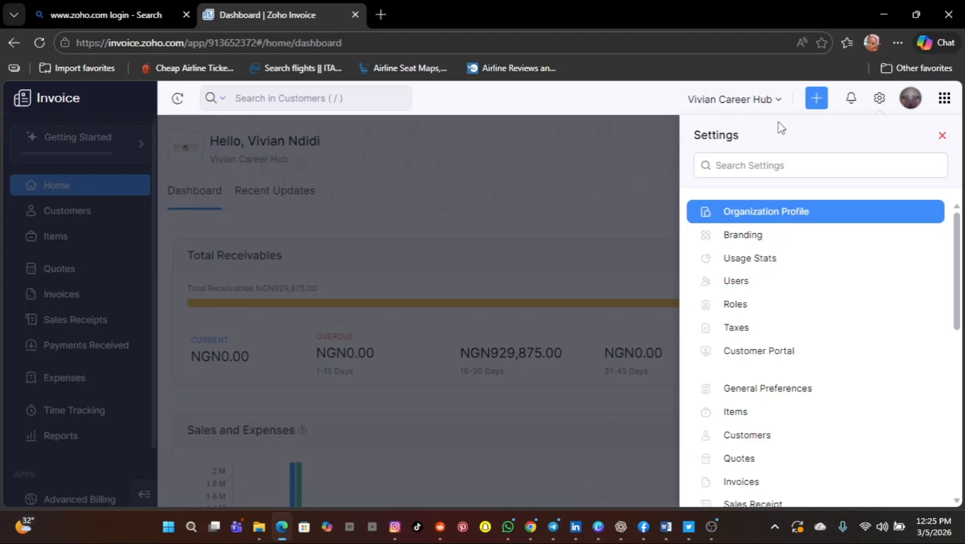
pyautogui.click(941, 136)
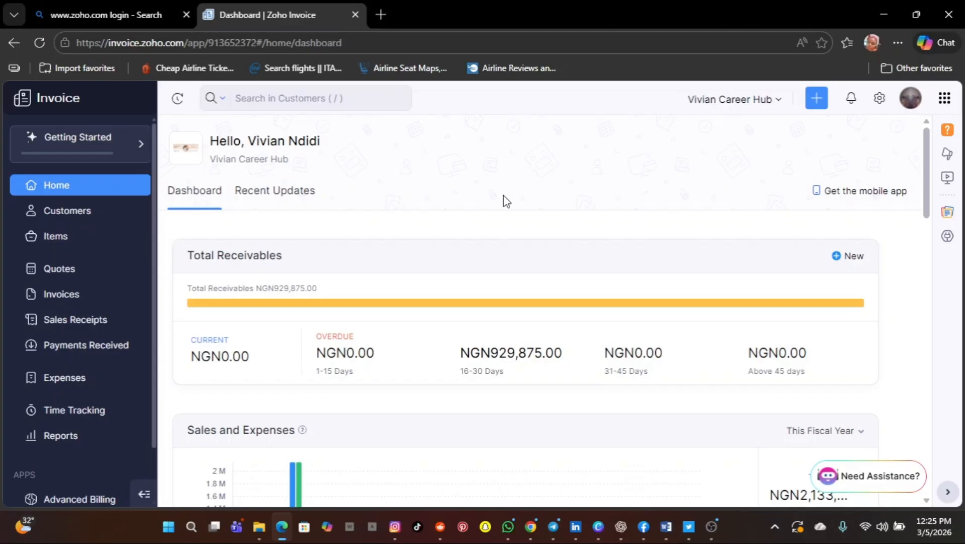
pyautogui.scroll(-3, 503, 262)
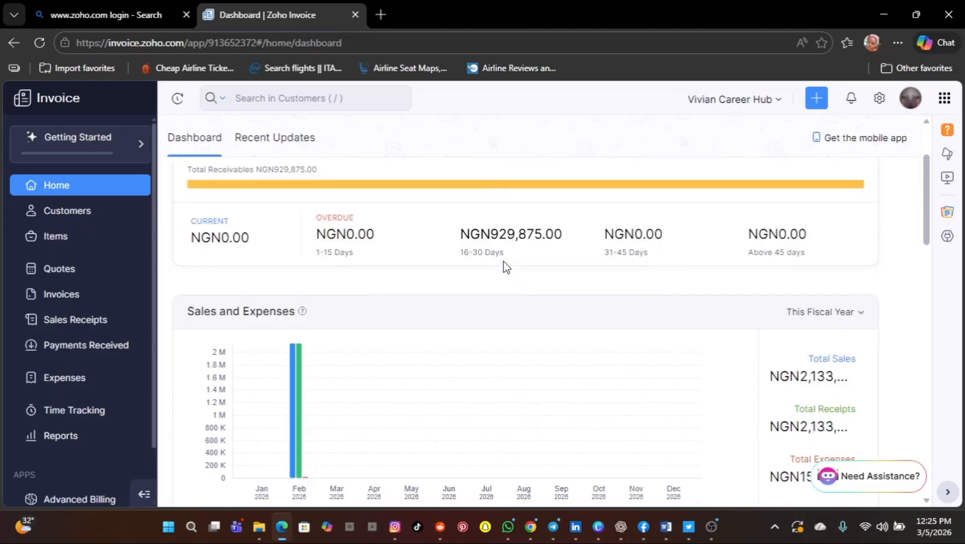
pyautogui.scroll(3, 505, 265)
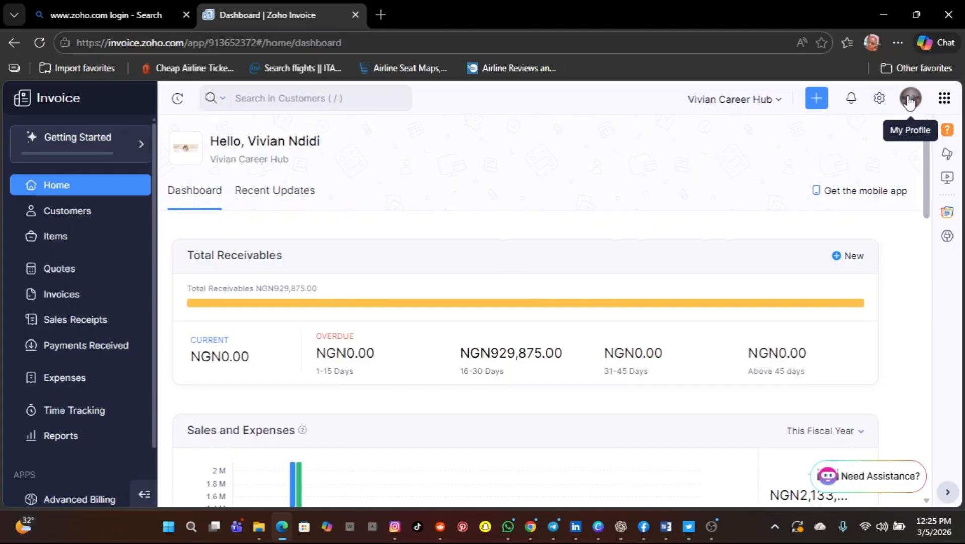
# - Open the Organization Profile settings and examine the available Business Type options without changing the selection
pyautogui.click(879, 100)
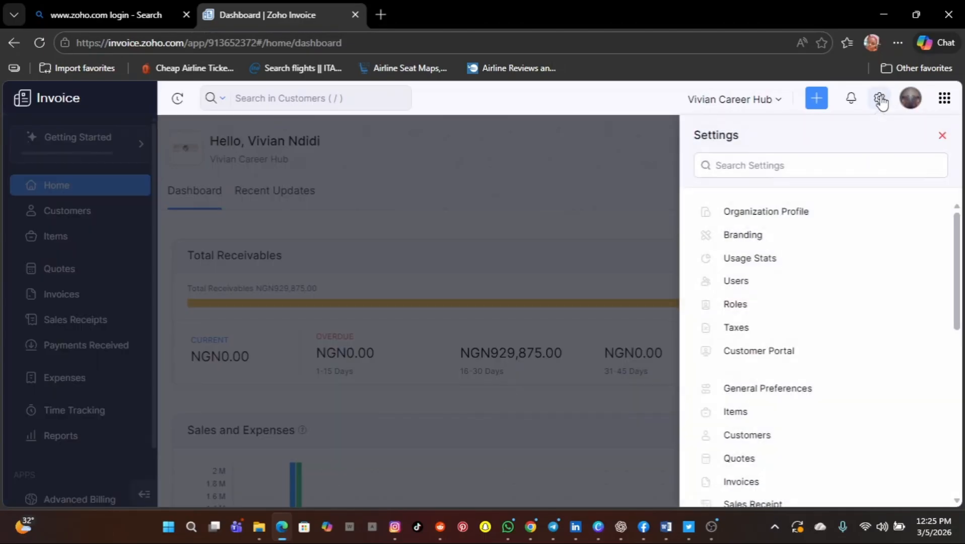
pyautogui.click(796, 217)
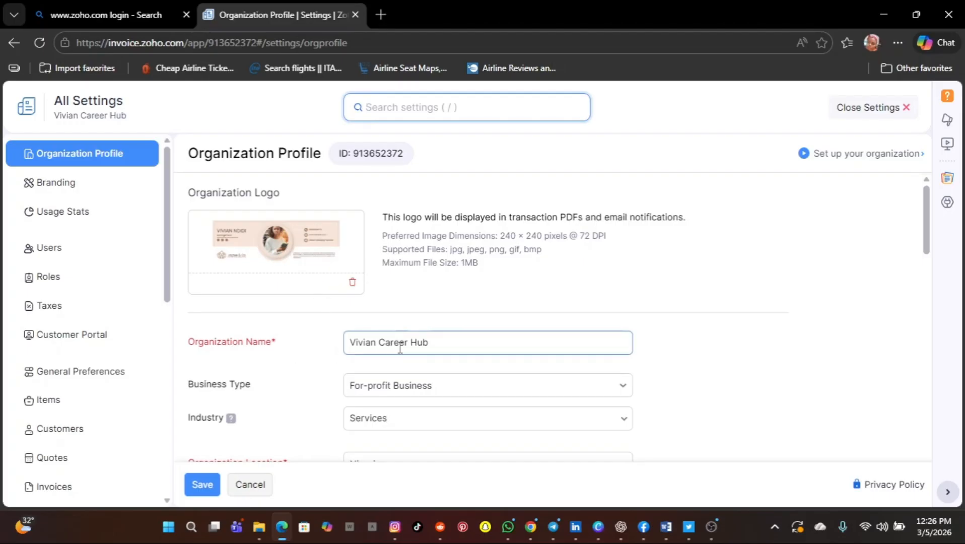
pyautogui.scroll(-2, 401, 348)
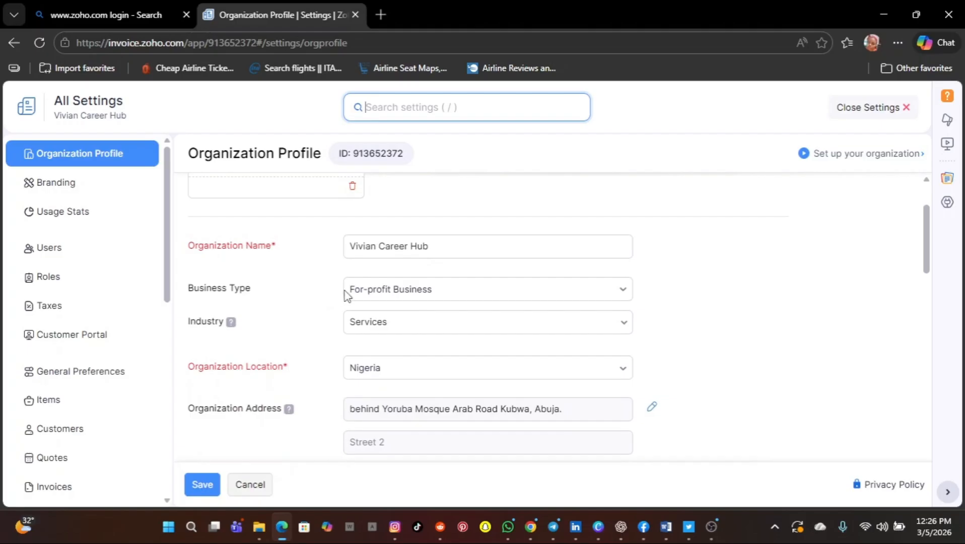
pyautogui.click(618, 290)
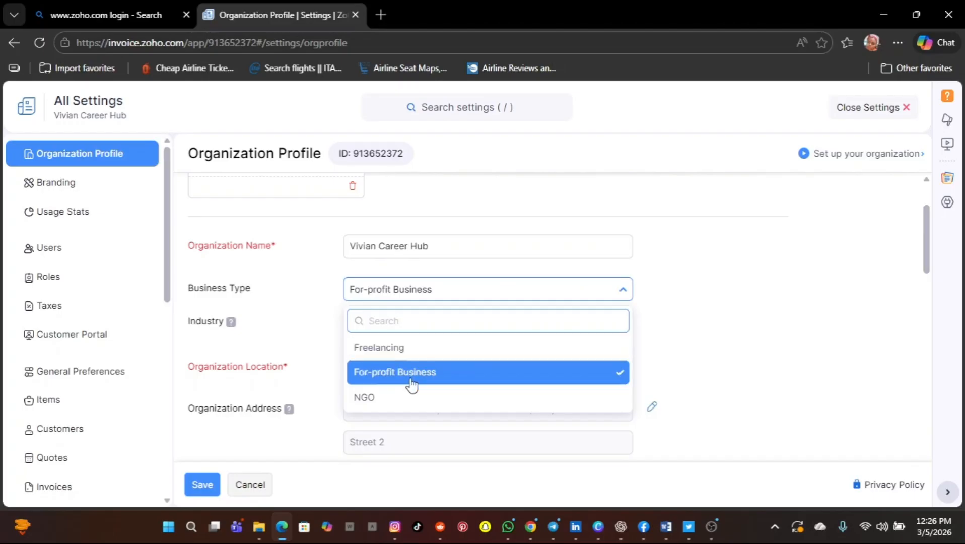
pyautogui.click(684, 313)
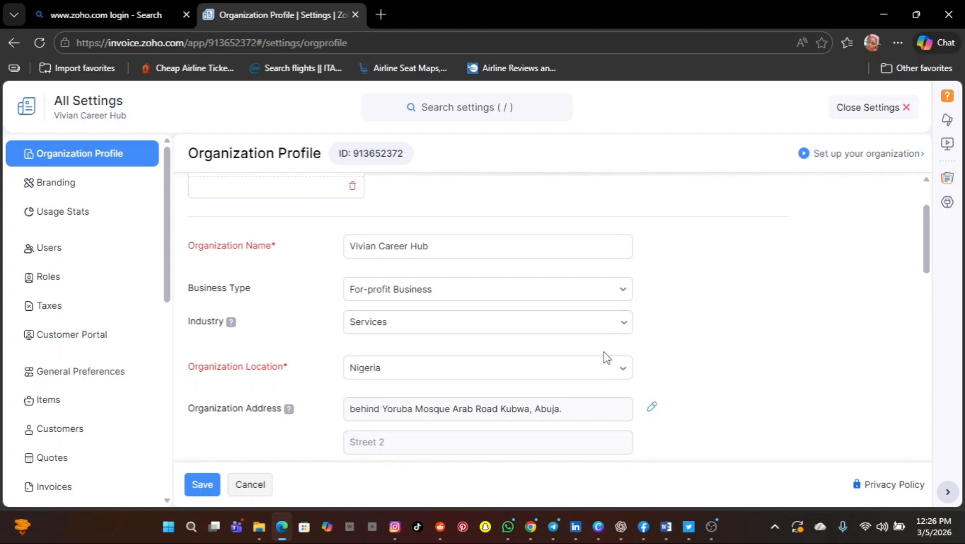
# - Examine the country choices for the Organization Location and keep the current selection
pyautogui.scroll(-1, 598, 359)
pyautogui.scroll(-2, 598, 359)
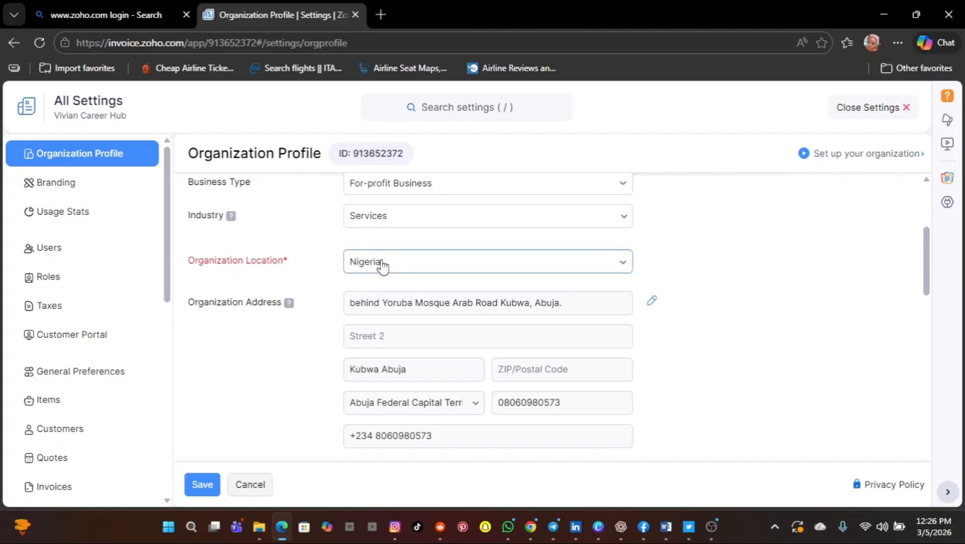
pyautogui.click(623, 267)
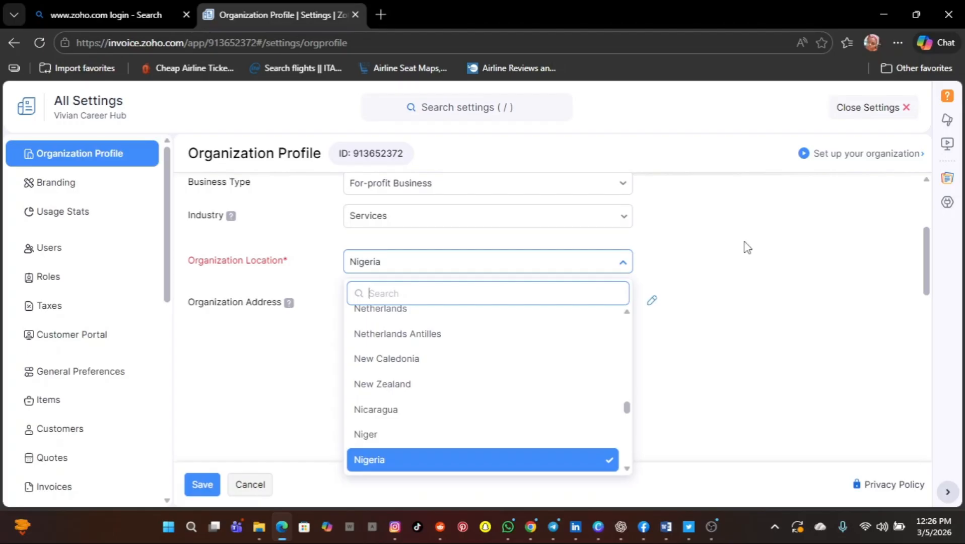
pyautogui.click(733, 256)
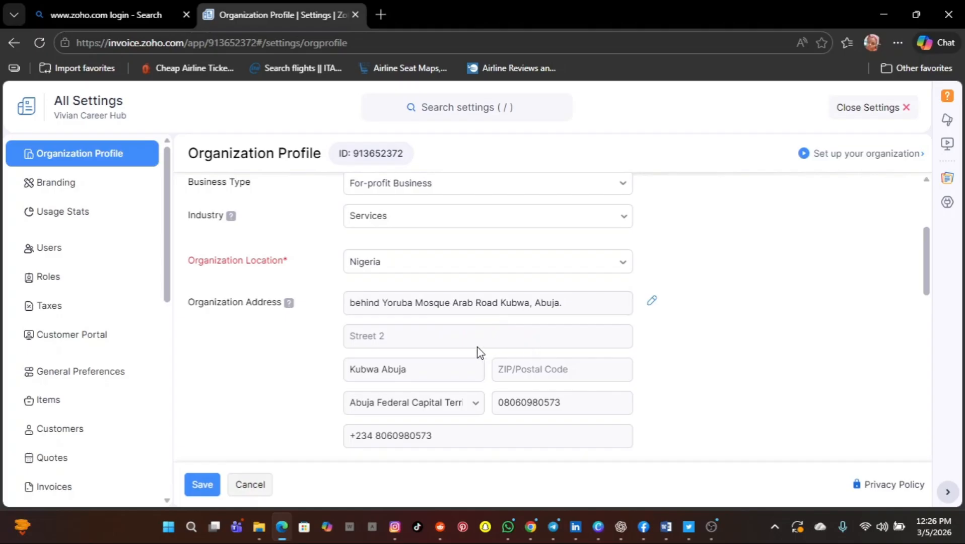
# - Review the organization's address, website URL, payment stub address option and primary contact details
pyautogui.scroll(-2, 437, 396)
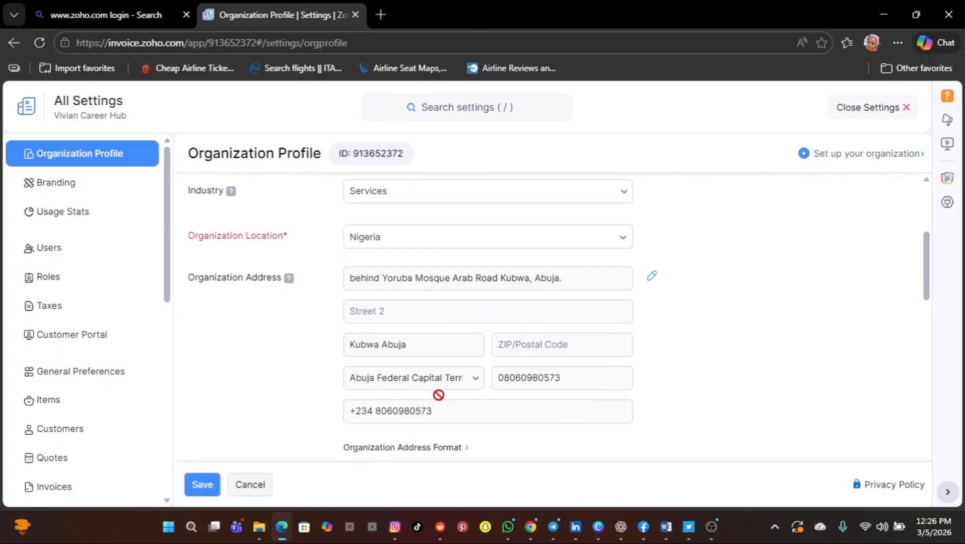
pyautogui.scroll(-1, 438, 395)
pyautogui.click(439, 395)
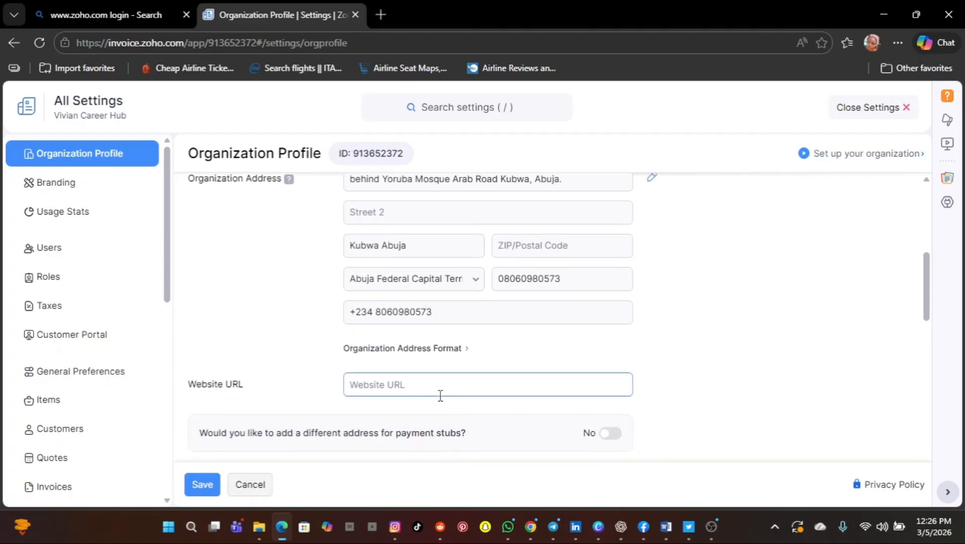
pyautogui.scroll(-1, 439, 395)
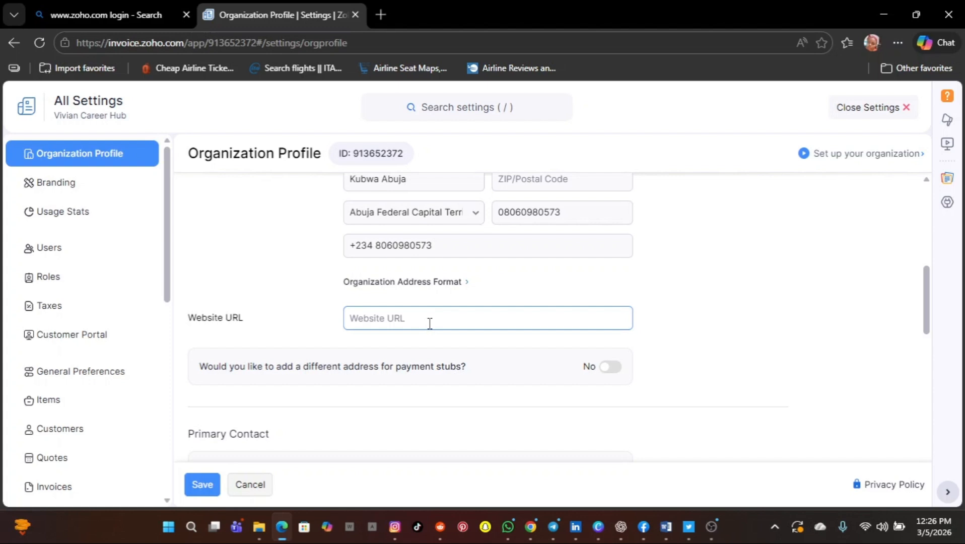
pyautogui.scroll(-1, 430, 323)
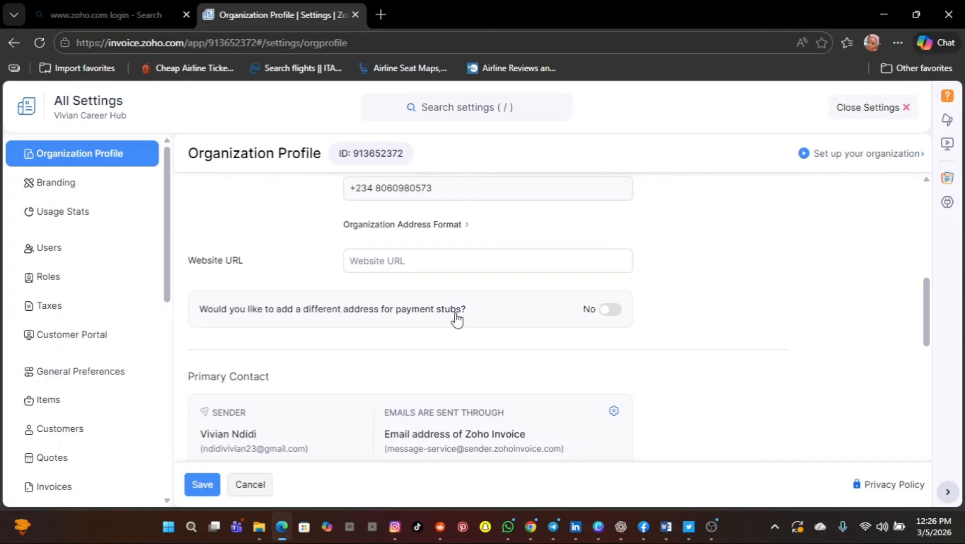
pyautogui.scroll(-2, 504, 348)
pyautogui.scroll(-3, 504, 348)
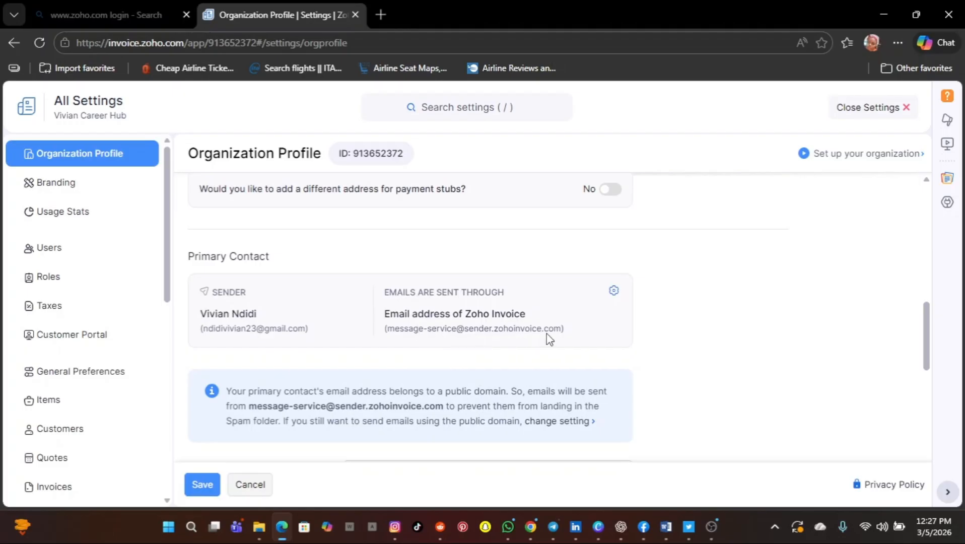
pyautogui.scroll(1, 549, 333)
pyautogui.scroll(-1, 553, 333)
pyautogui.scroll(1, 552, 332)
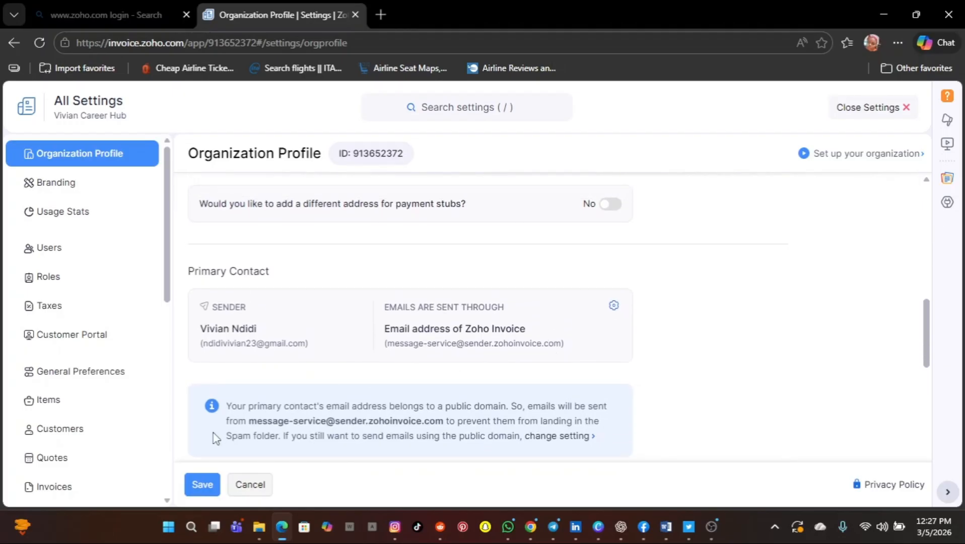
# - Save the organization profile and close the settings
pyautogui.click(199, 486)
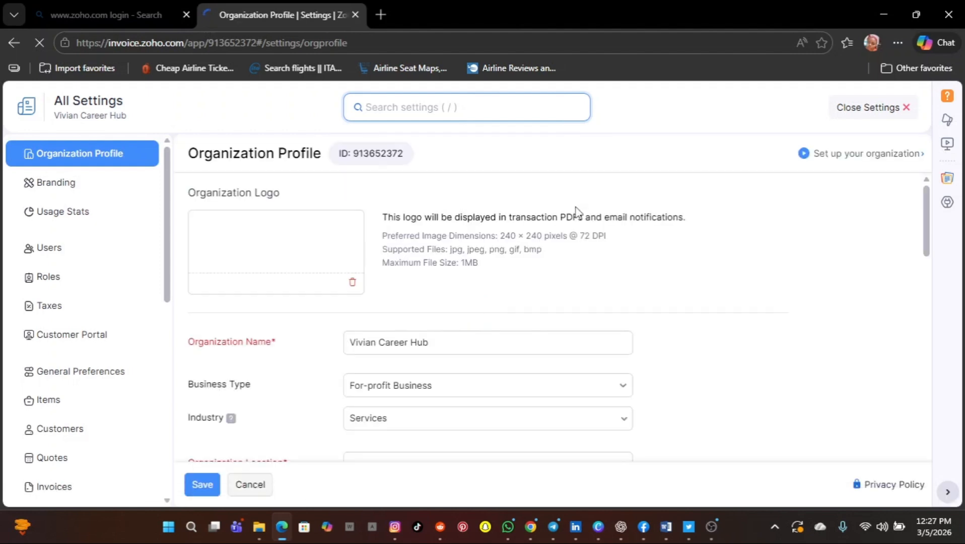
pyautogui.click(908, 107)
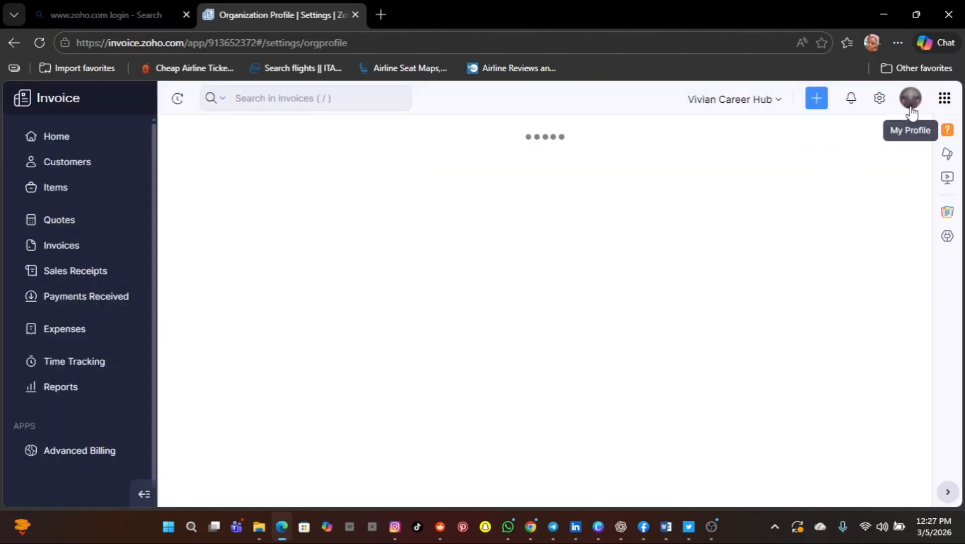
# - Try to add a new user to the organization, and return to the list of all users
pyautogui.click(818, 103)
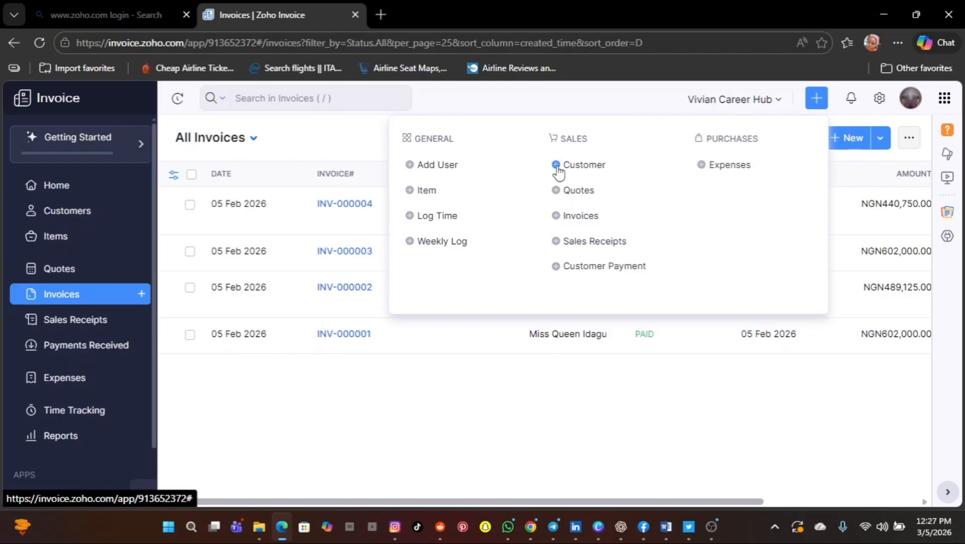
pyautogui.click(451, 165)
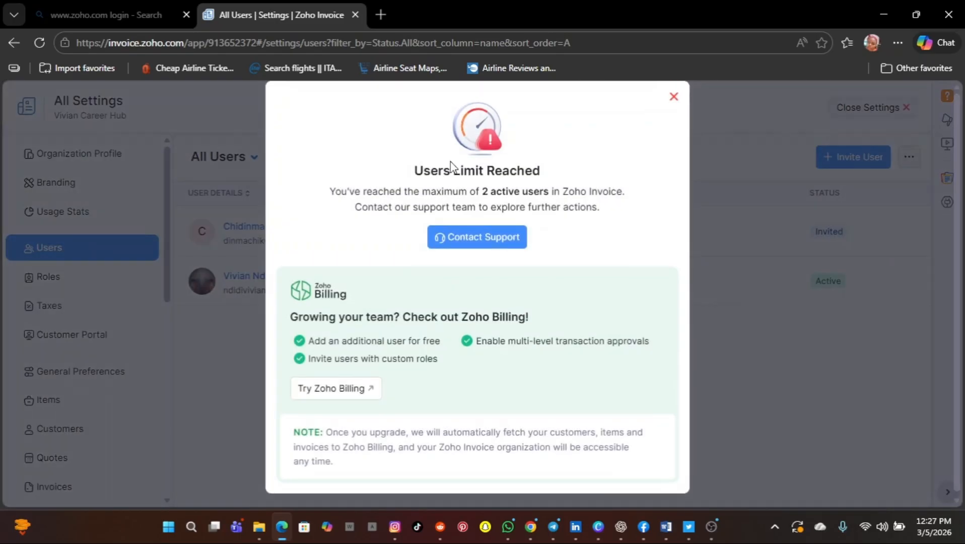
pyautogui.click(674, 97)
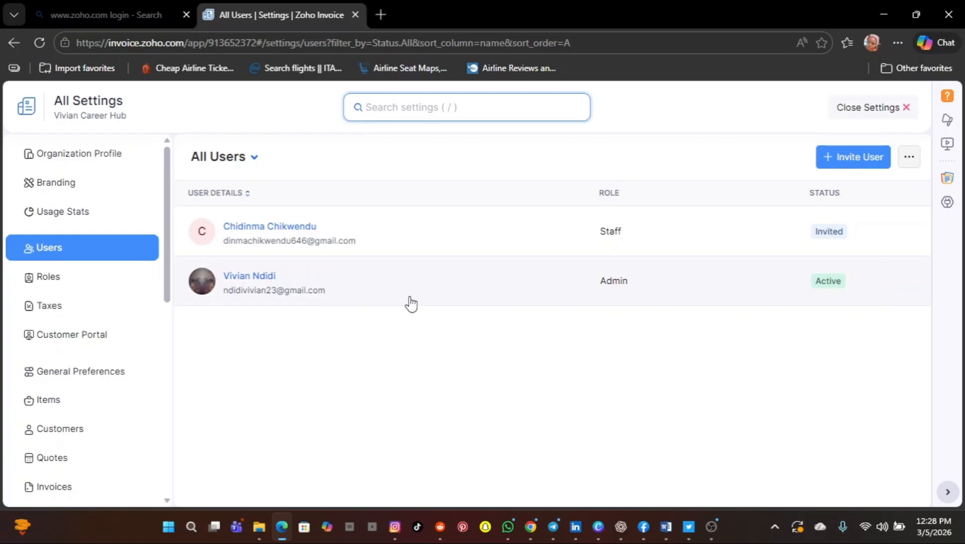
# - Open the invited Staff user for editing and examine the available roles, keeping the Staff role
pyautogui.click(445, 235)
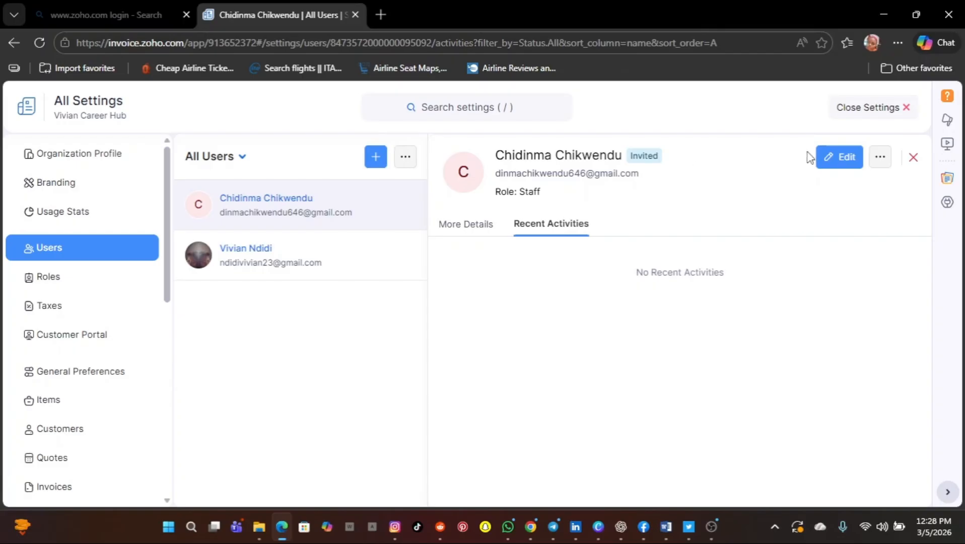
pyautogui.click(839, 168)
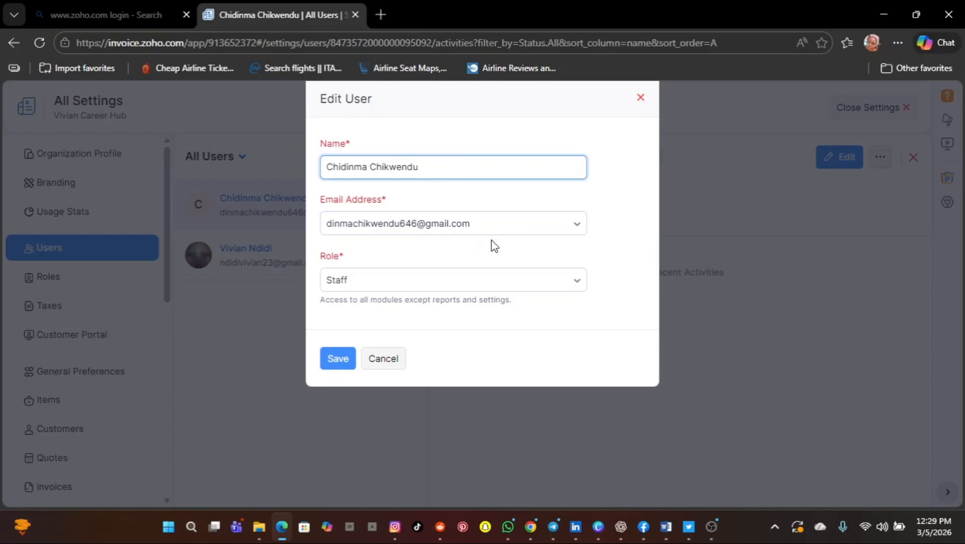
pyautogui.click(581, 284)
pyautogui.click(583, 286)
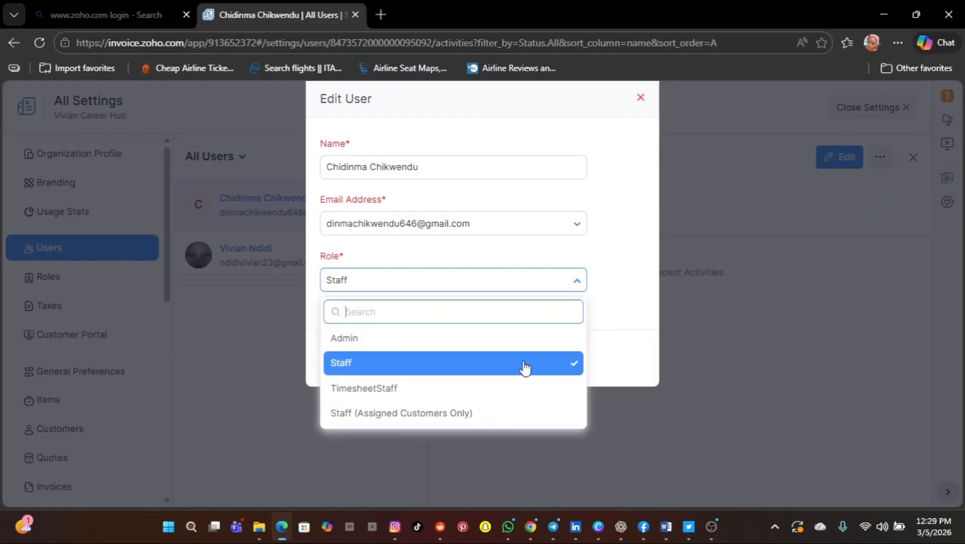
pyautogui.click(788, 271)
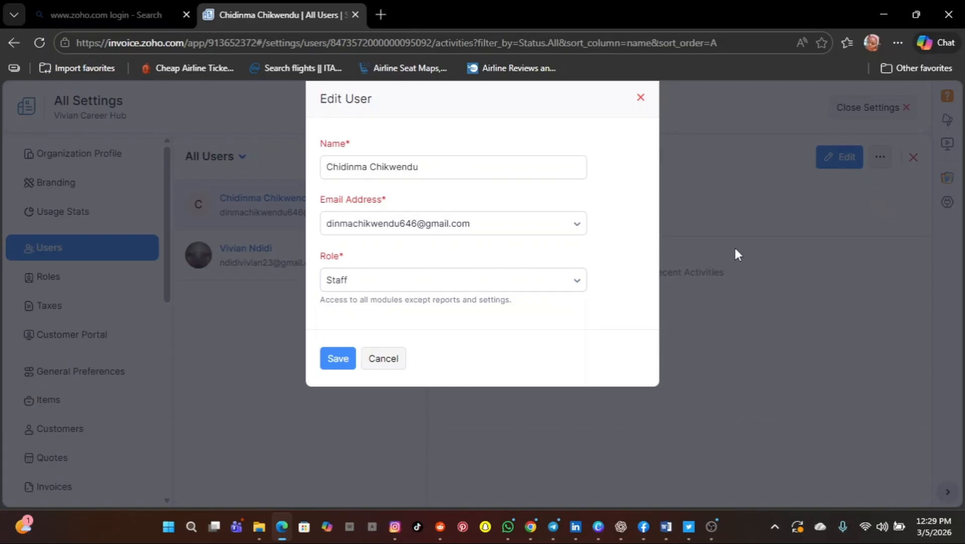
# - Save the invited Staff user's details, and close the user record and the settings
pyautogui.click(336, 359)
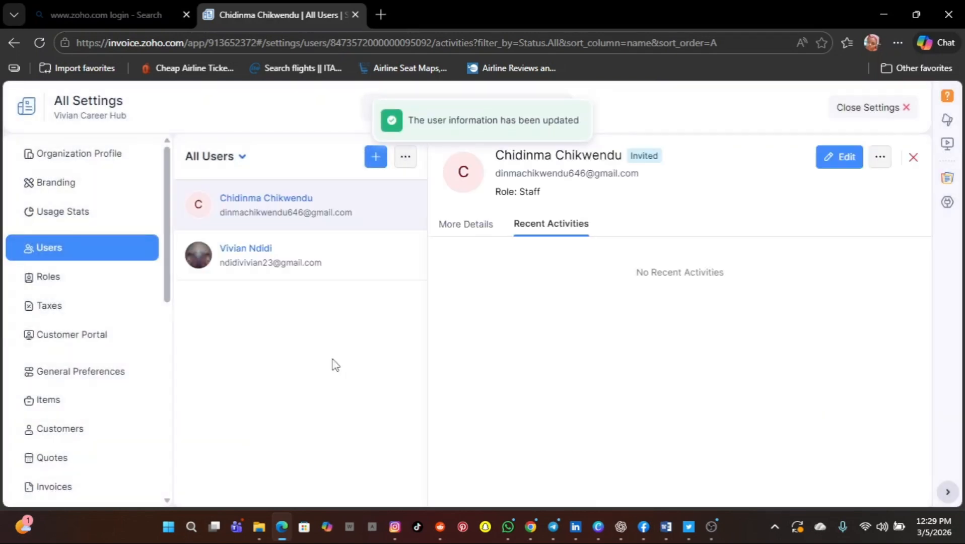
pyautogui.click(914, 158)
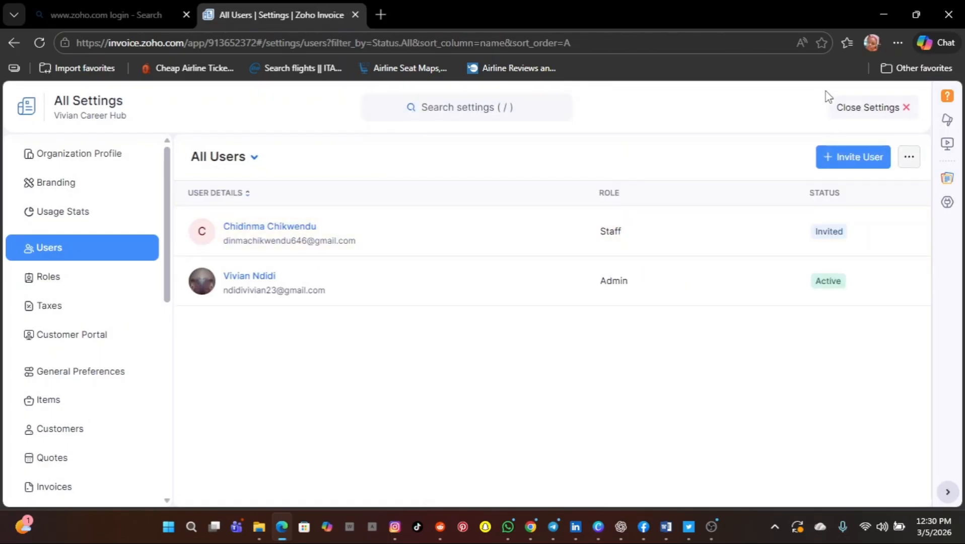
pyautogui.click(910, 108)
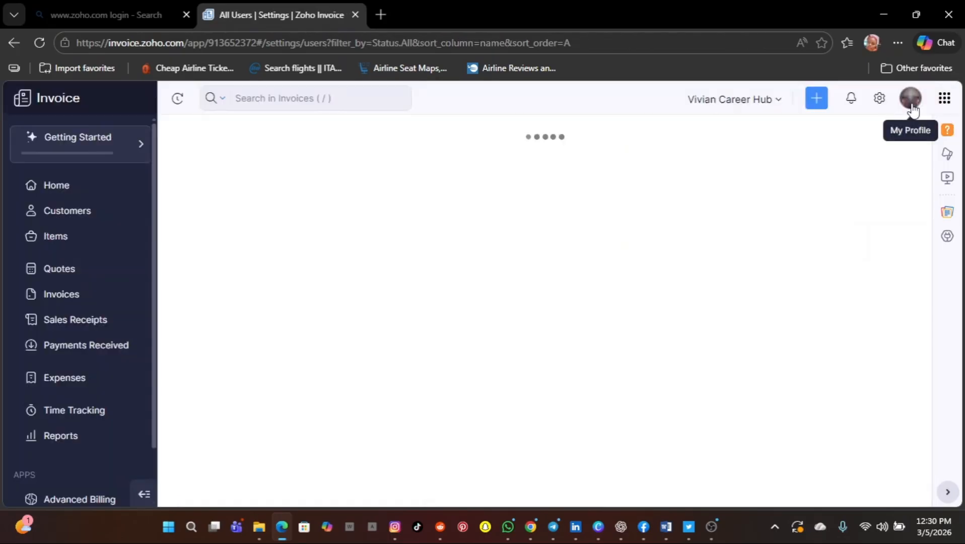
# - Start a new item of type Goods named "Laptop", and look through the available units without selecting one
pyautogui.click(817, 101)
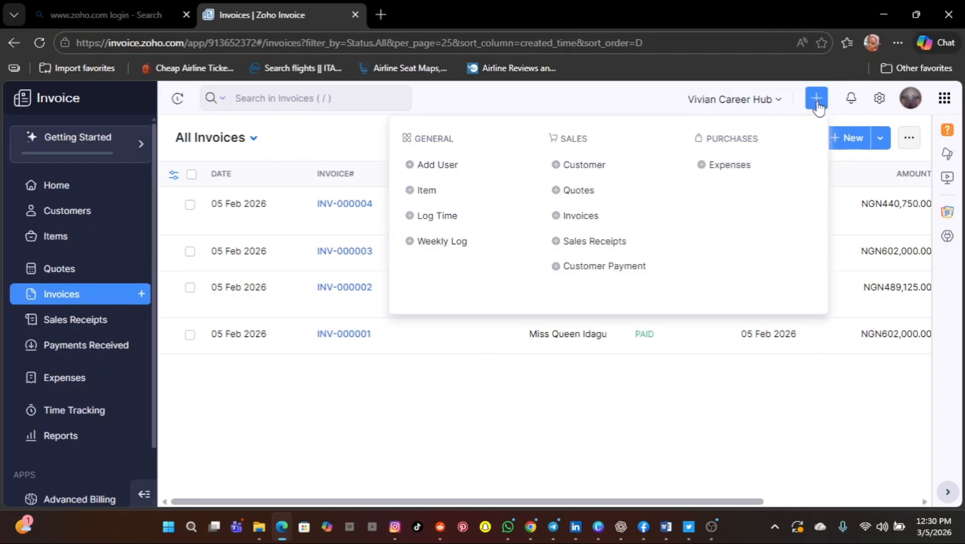
pyautogui.click(443, 193)
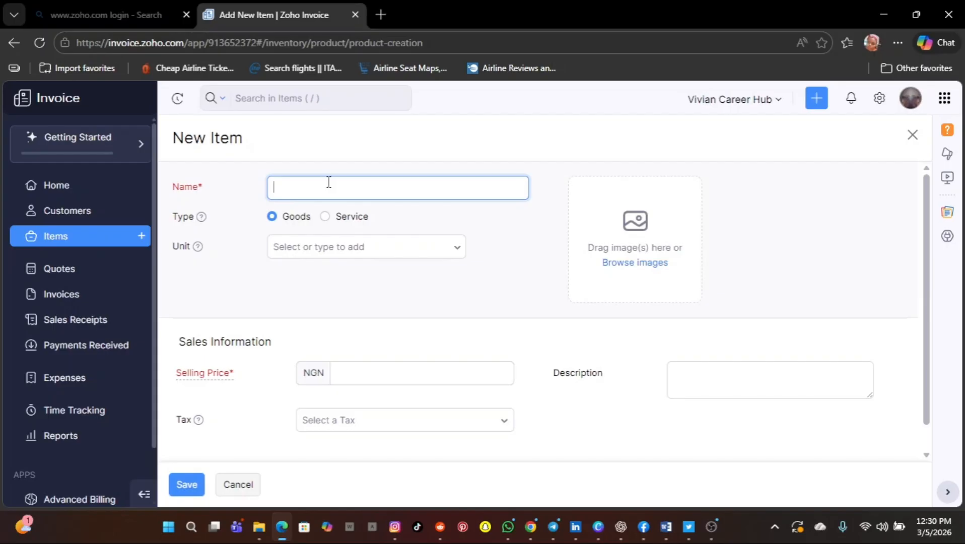
pyautogui.write('Laptop')
pyautogui.click(460, 248)
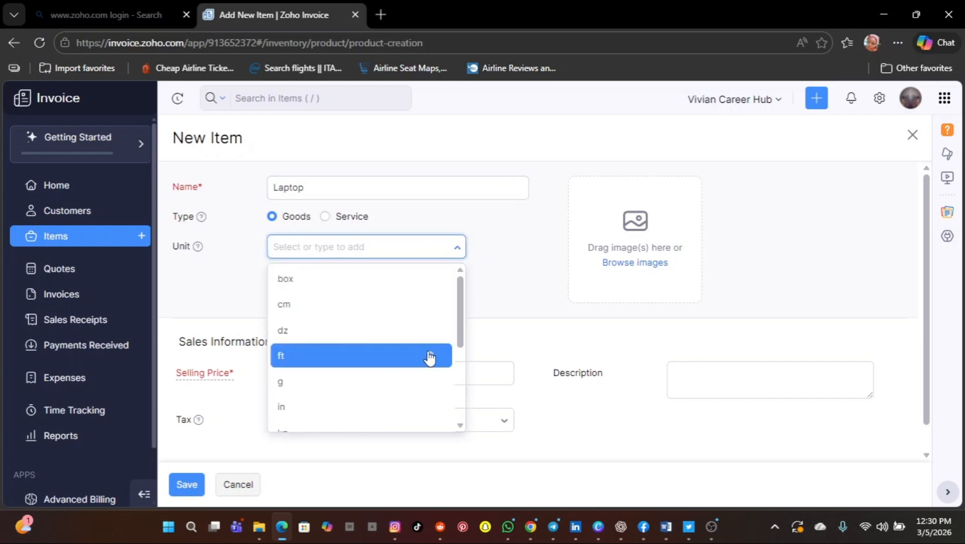
pyautogui.scroll(-3, 416, 361)
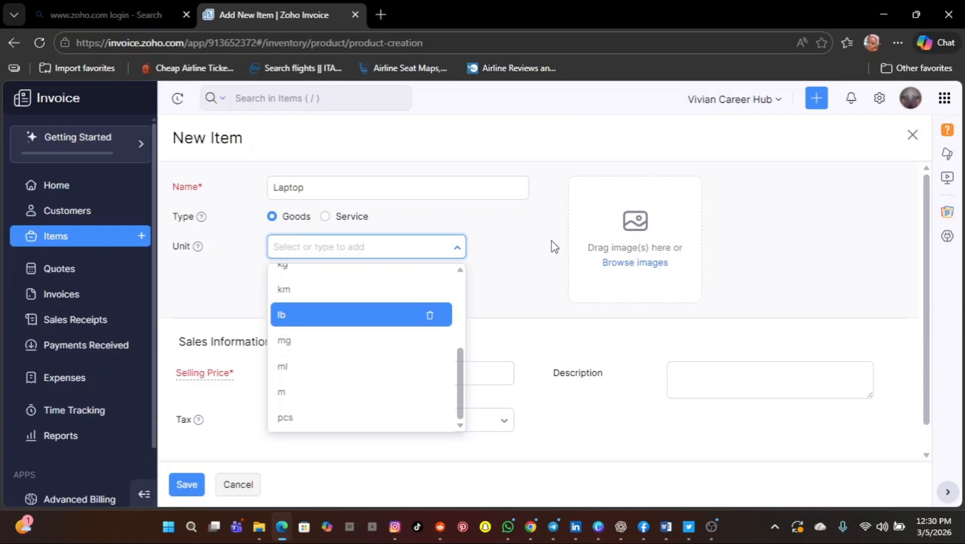
pyautogui.click(459, 250)
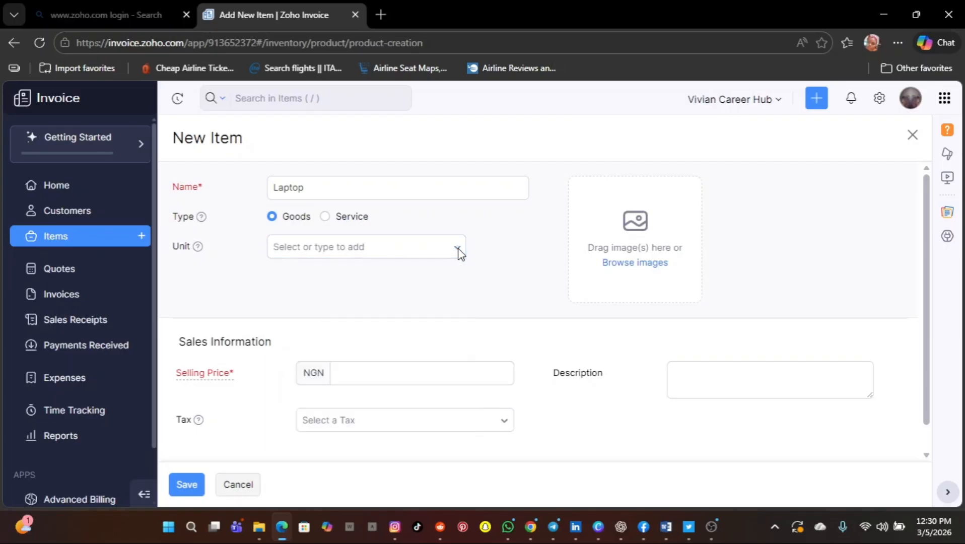
pyautogui.scroll(-1, 527, 276)
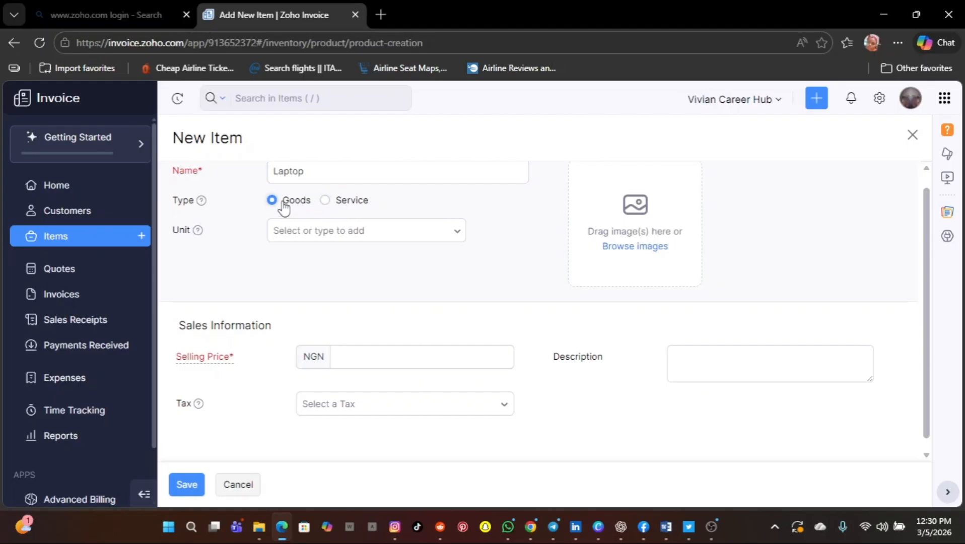
# - Change the new item's type to Service and its name to "Travel package", leaving the unit empty
pyautogui.click(325, 200)
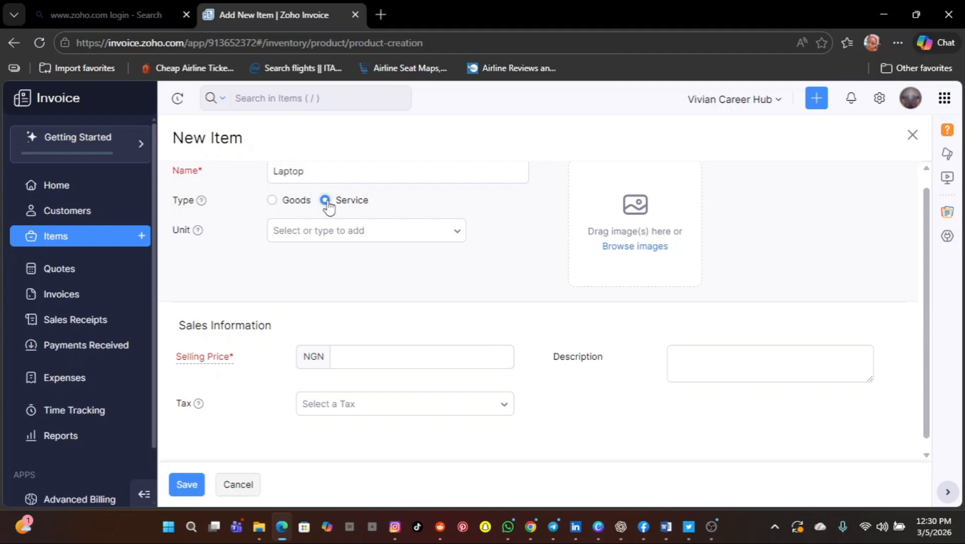
pyautogui.click(328, 170)
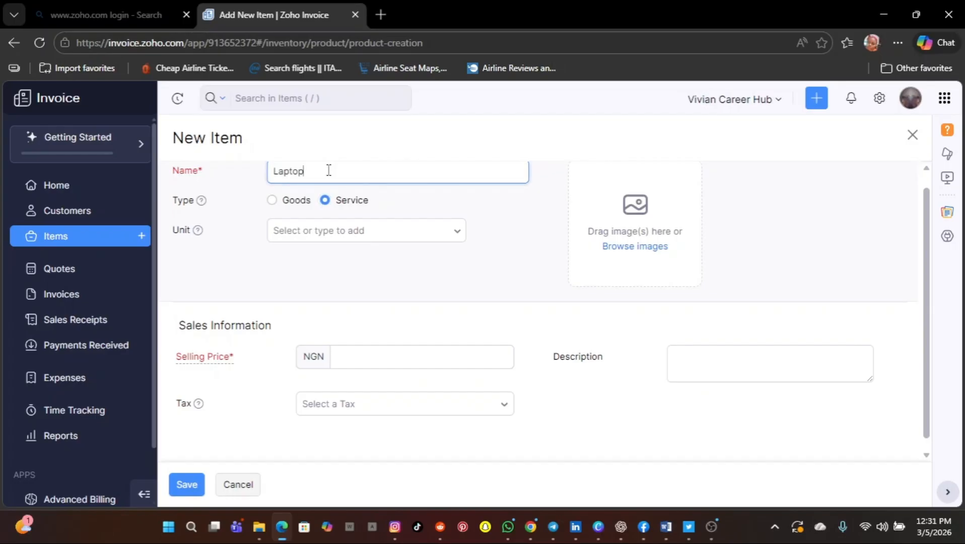
pyautogui.press('BackSpace')
pyautogui.press('BackSpace')
pyautogui.press('BackSpace')
pyautogui.press('BackSpace')
pyautogui.press('BackSpace')
pyautogui.press('BackSpace')
pyautogui.write('Travel package')
pyautogui.click(459, 232)
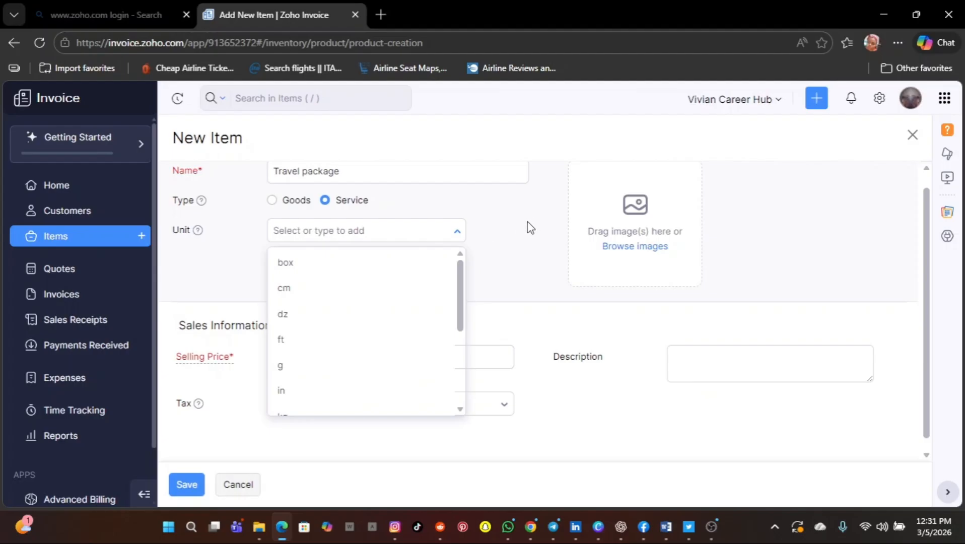
pyautogui.click(458, 234)
pyautogui.scroll(-1, 400, 305)
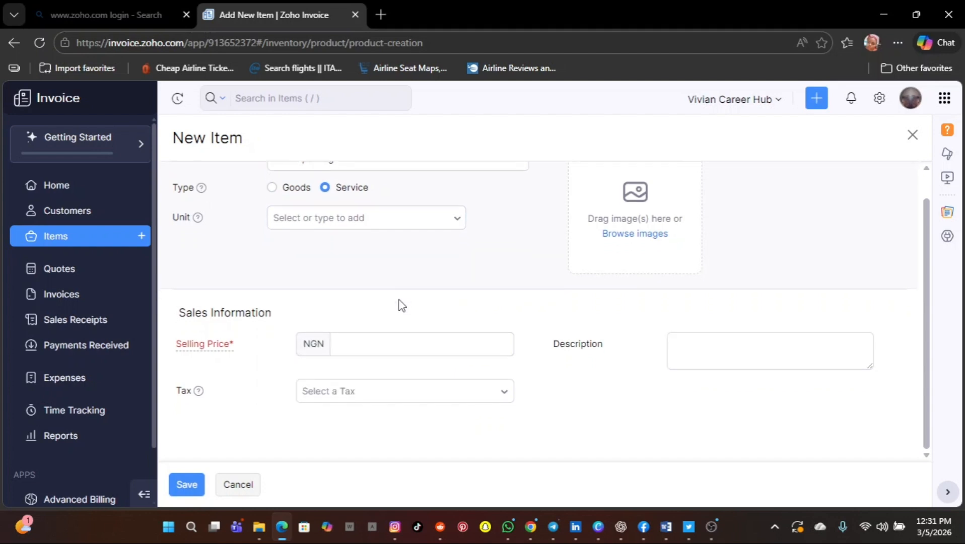
# - Set the new item's type back to Goods and its name back to "Laptop"
pyautogui.click(283, 195)
pyautogui.scroll(2, 285, 196)
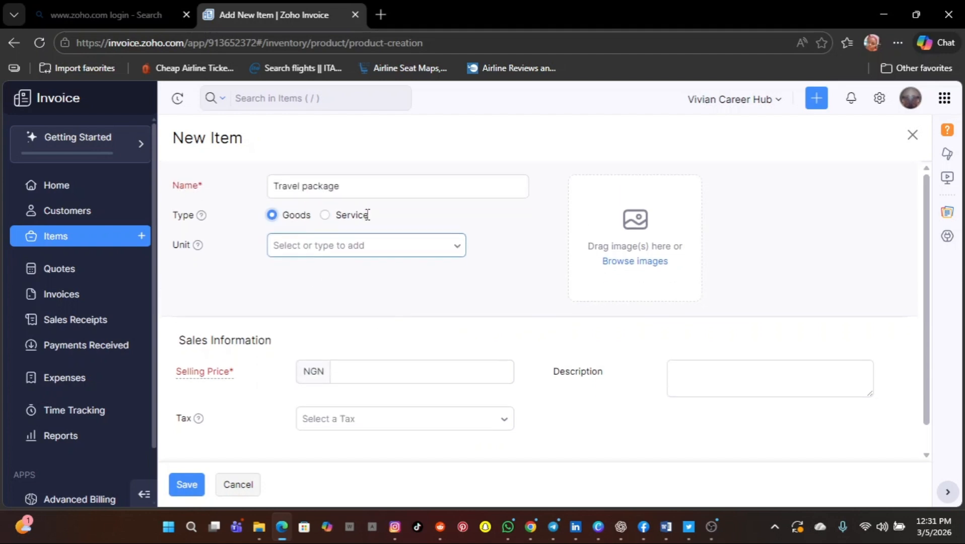
pyautogui.click(342, 191)
pyautogui.press('BackSpace')
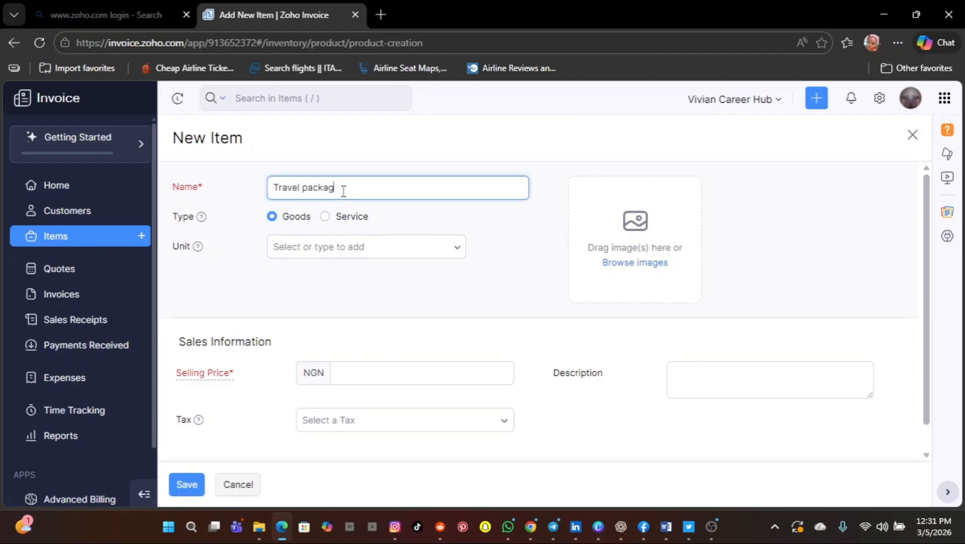
pyautogui.hotkey('ctrl', 'BackSpace')
pyautogui.hotkey('ctrl', 'BackSpace')
pyautogui.write('Laptop')
# - Set the item's selling price to NGN 450000 and its tax to VAT [7.5%]
pyautogui.click(367, 368)
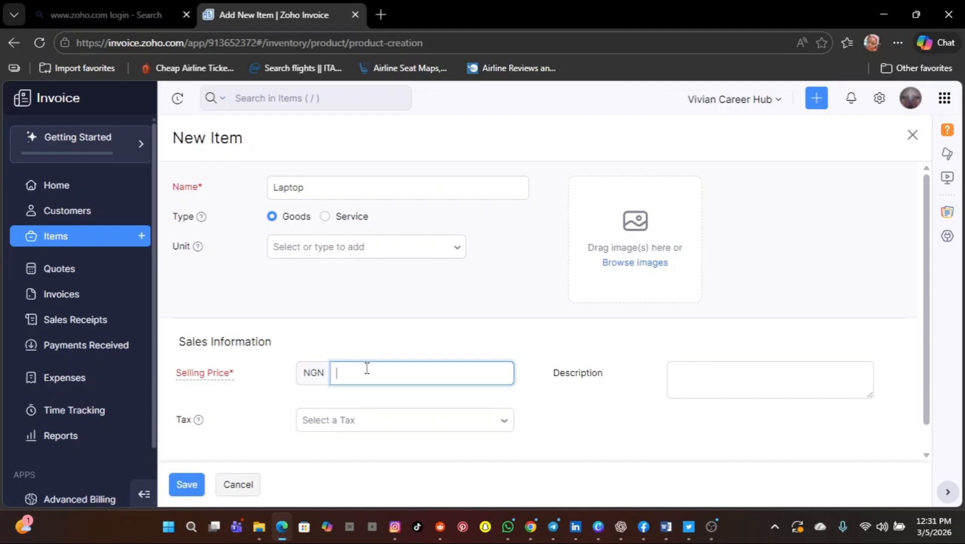
pyautogui.write('450000')
pyautogui.click(507, 420)
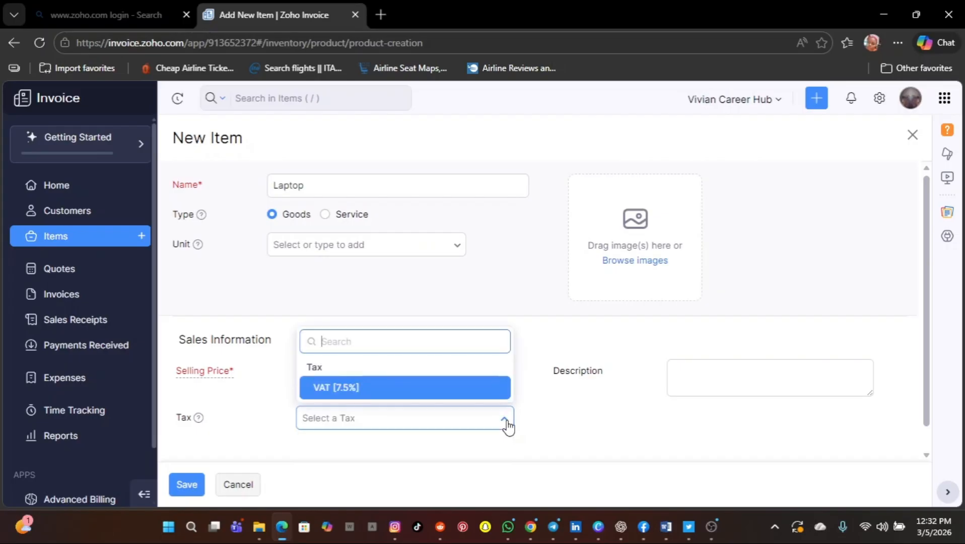
pyautogui.click(427, 392)
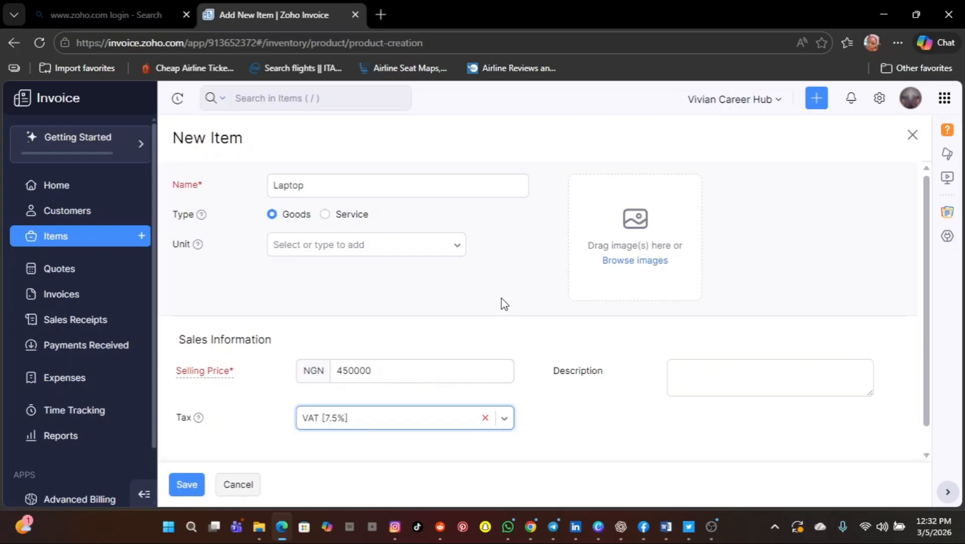
# - Try to open the tax settings from the unsaved item form, and choose to stay on the form
pyautogui.click(880, 99)
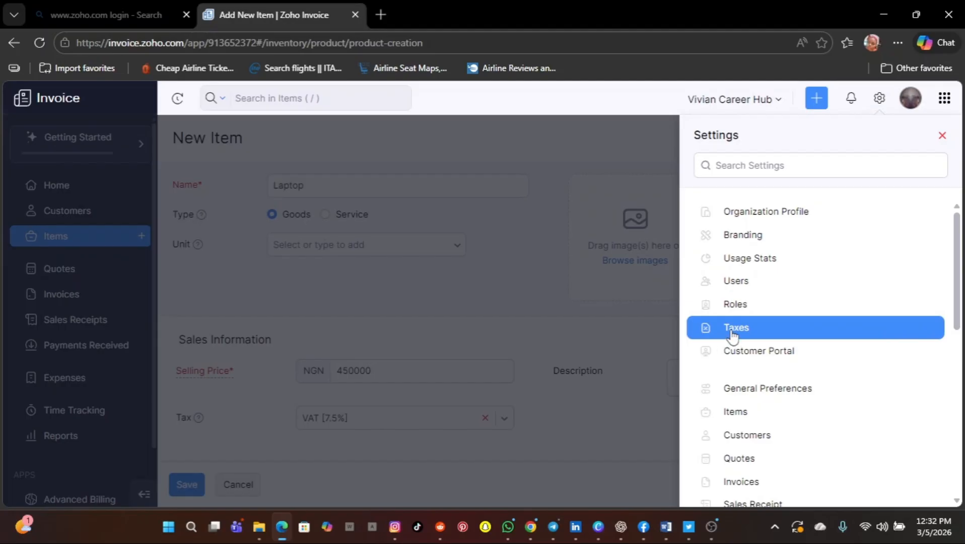
pyautogui.click(732, 331)
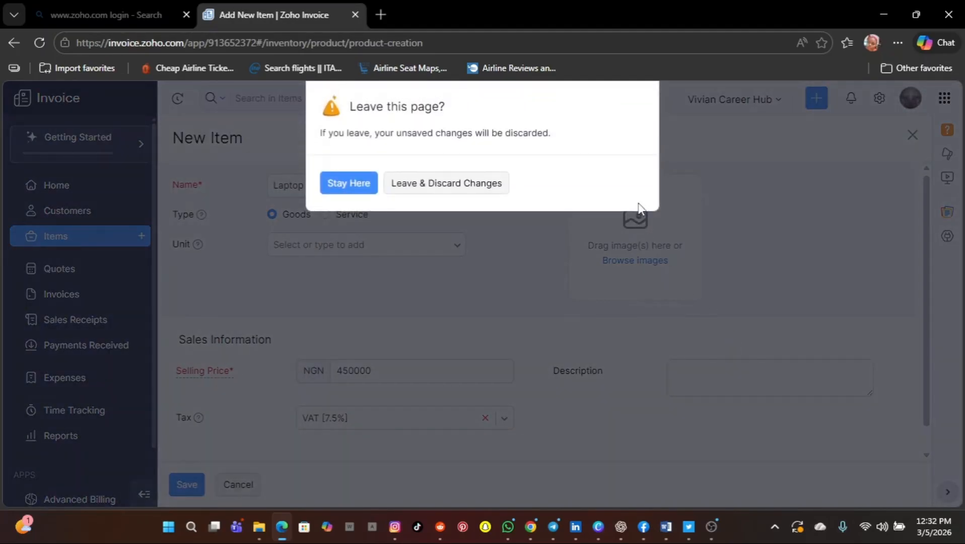
pyautogui.click(358, 183)
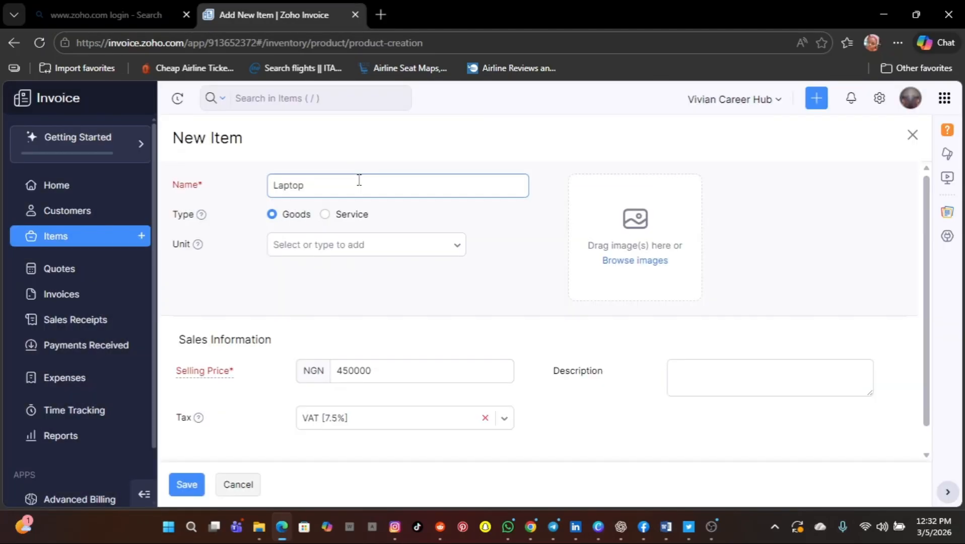
# - Enter "DELL Corei5 8th Gen" as the item's description and try to save the item
pyautogui.scroll(-1, 416, 338)
pyautogui.click(416, 334)
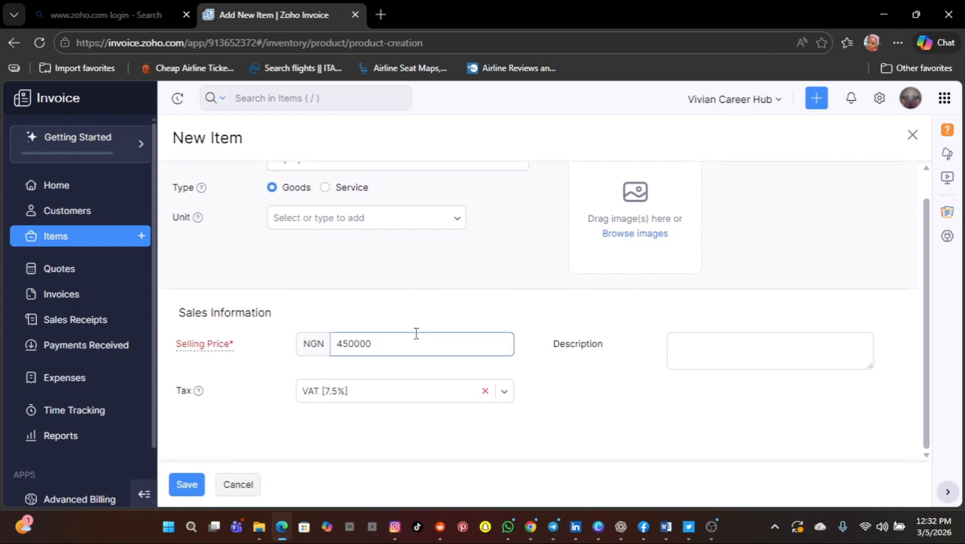
pyautogui.click(703, 355)
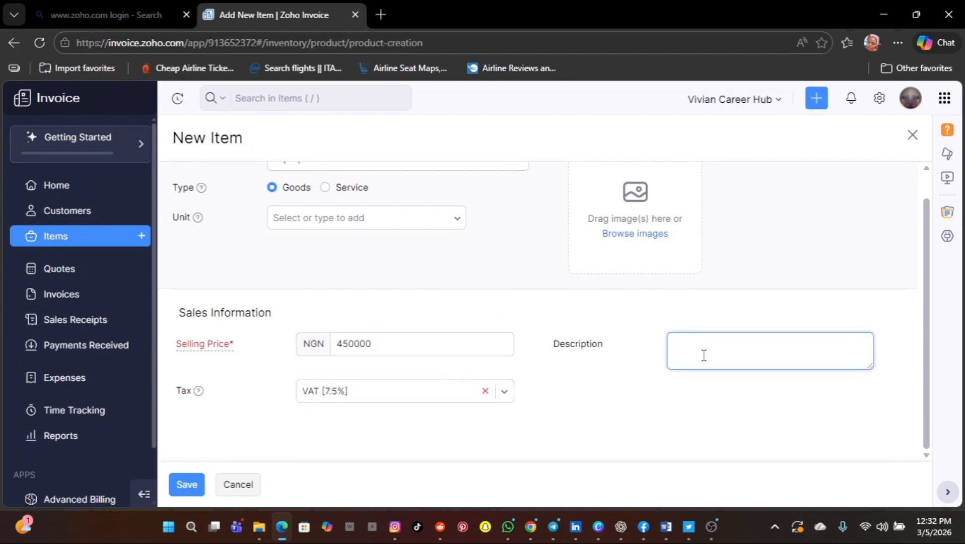
pyautogui.write('DELL Corei5 8th Gen')
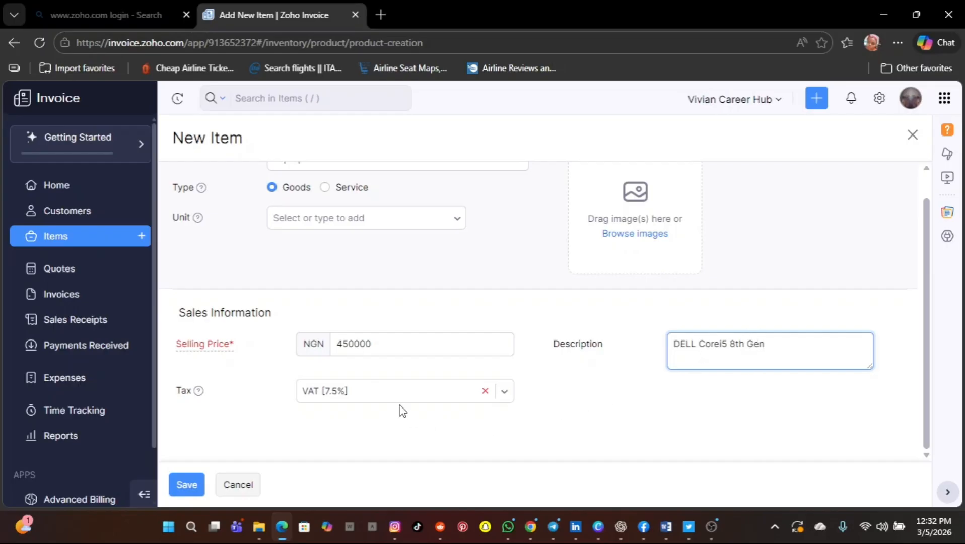
pyautogui.click(186, 487)
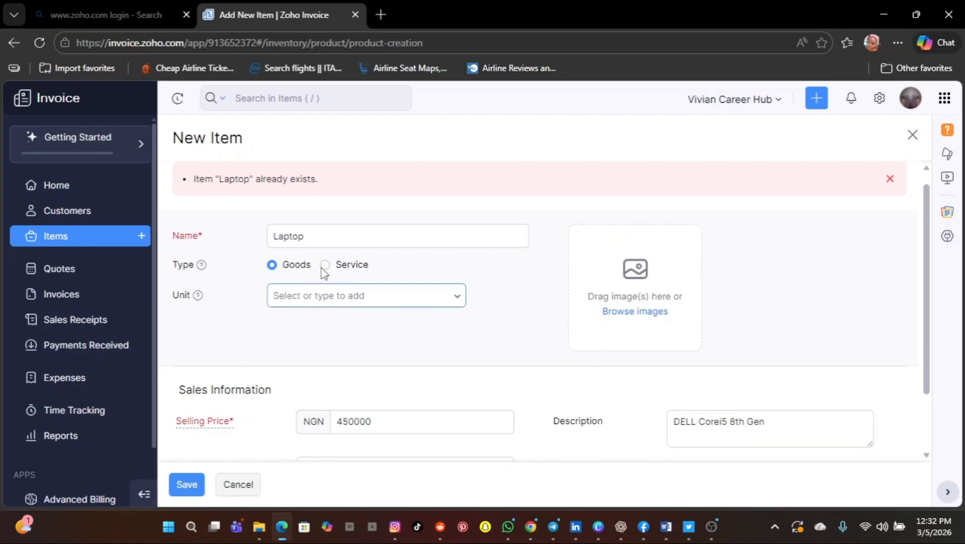
# - Change the item's description to "DELL Corei5 7th Gen" and try to save the item again
pyautogui.click(325, 237)
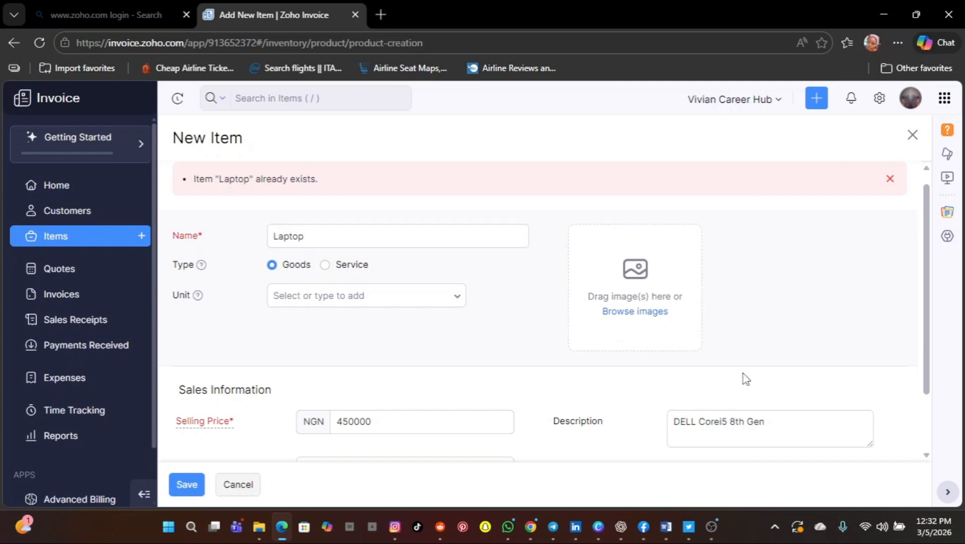
pyautogui.click(749, 428)
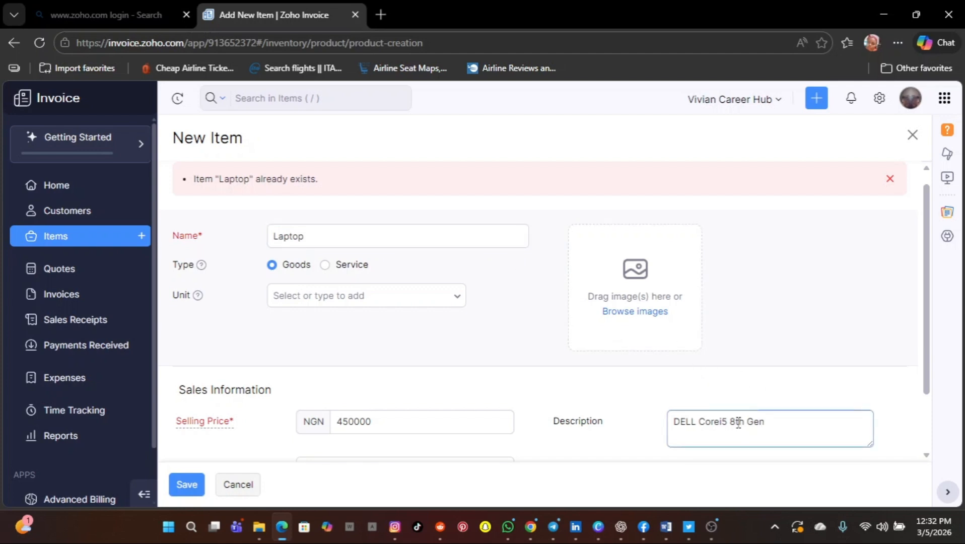
pyautogui.press('BackSpace')
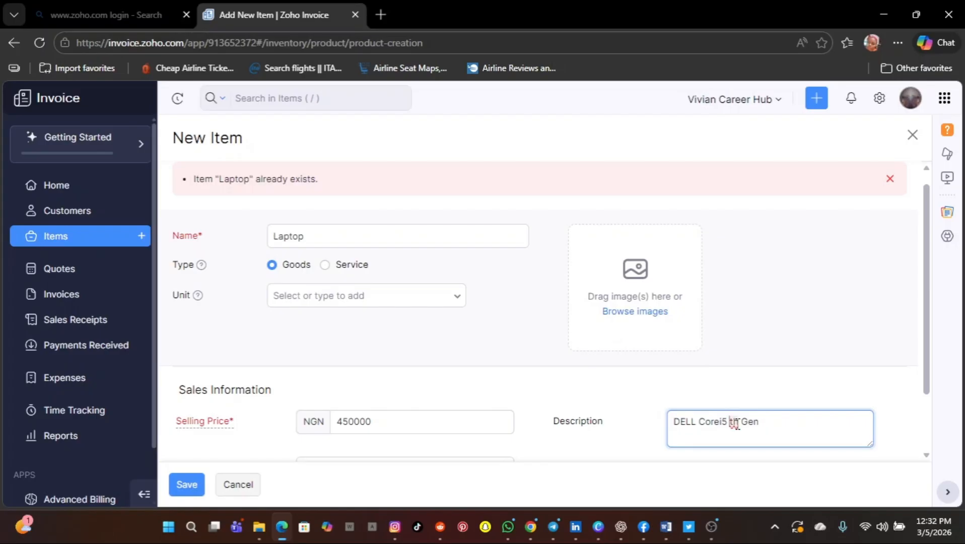
pyautogui.write('7')
pyautogui.click(194, 484)
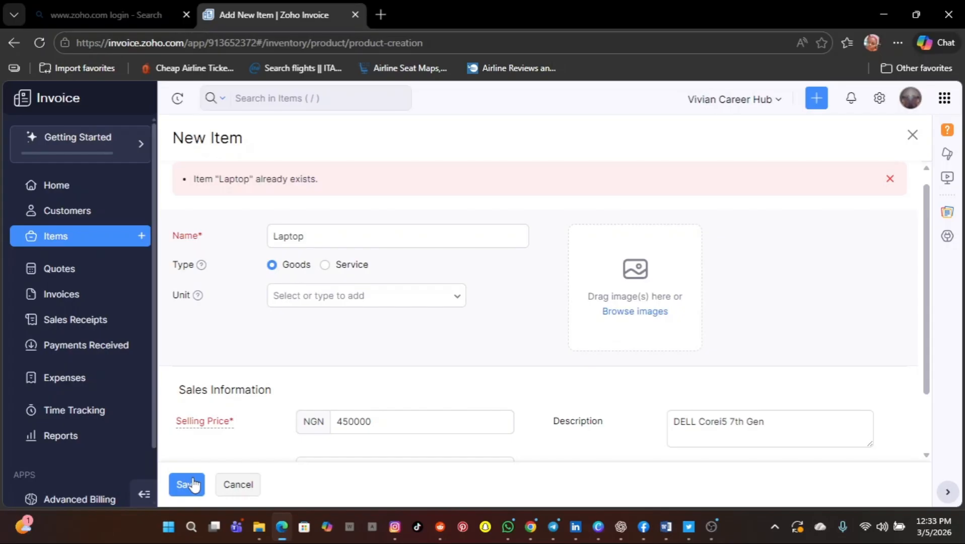
# - Replace the new item's name with "Ring Light"
pyautogui.click(320, 239)
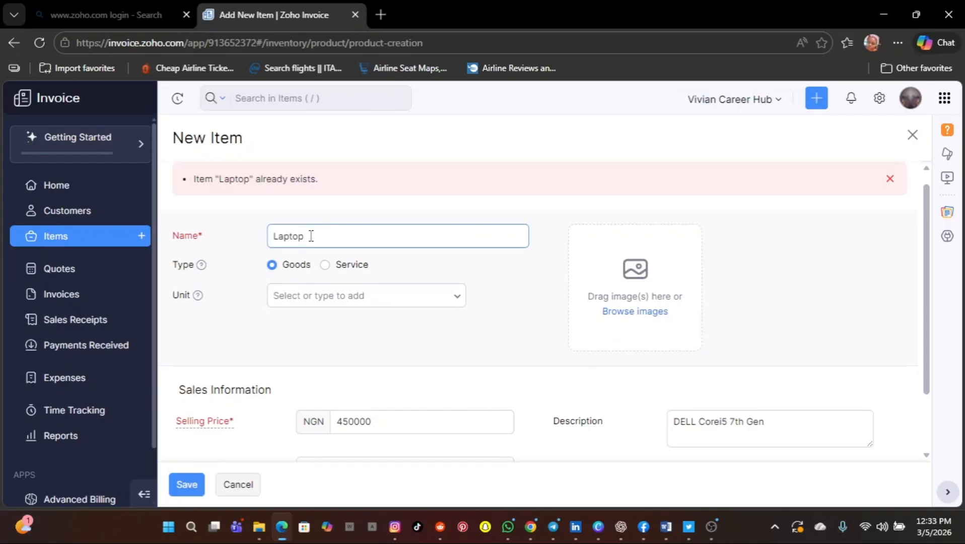
pyautogui.press('BackSpace')
pyautogui.press('BackSpace')
pyautogui.press('BackSpace')
pyautogui.press('BackSpace')
pyautogui.press('BackSpace')
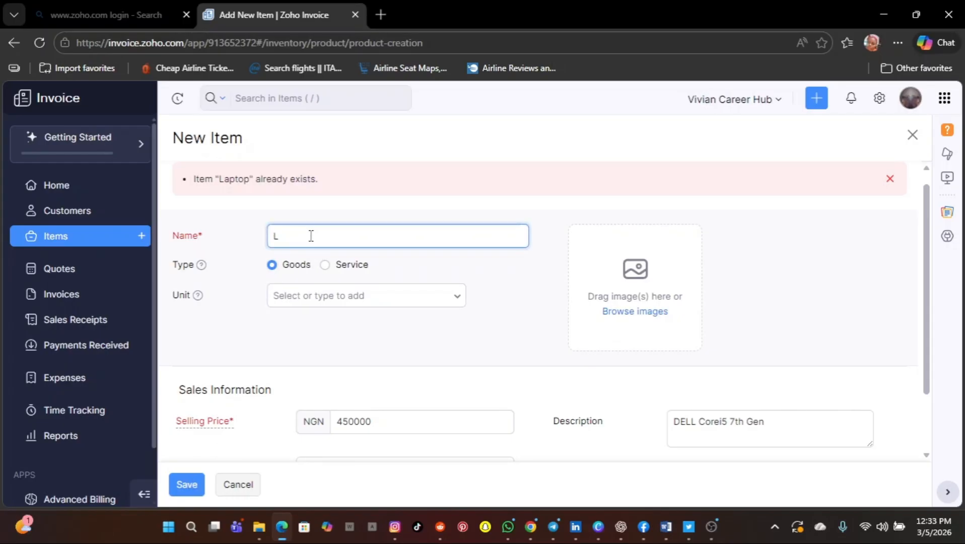
pyautogui.press('BackSpace')
pyautogui.write('L')
pyautogui.press('BackSpace')
pyautogui.write('Ring Light')
# - Clear the laptop description from the Ring Light item and save the item
pyautogui.click(776, 426)
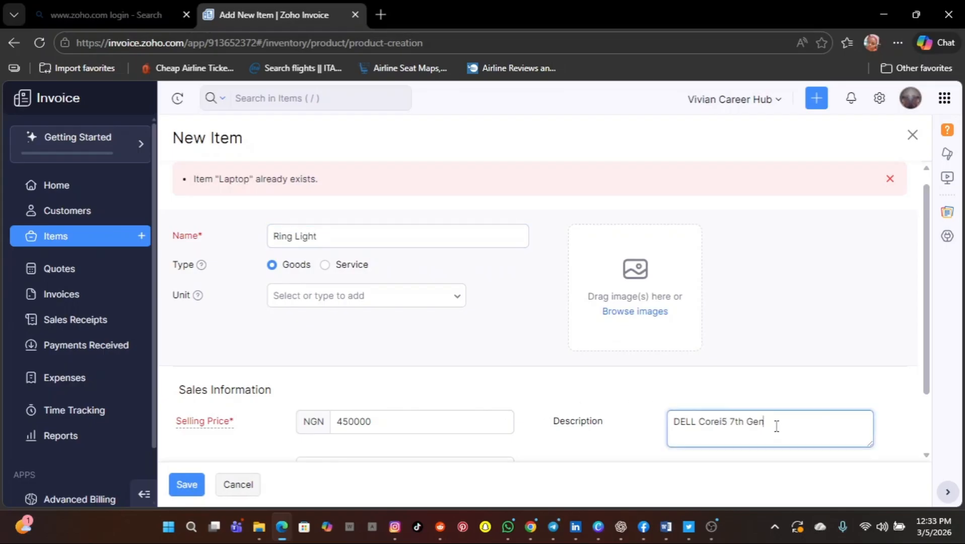
pyautogui.press('BackSpace')
pyautogui.press('BackSpace')
pyautogui.press('BackSpace')
pyautogui.press('BackSpace')
pyautogui.press('BackSpace')
pyautogui.press('BackSpace')
pyautogui.press('BackSpace')
pyautogui.press('BackSpace')
pyautogui.press('BackSpace')
pyautogui.press('BackSpace')
pyautogui.press('BackSpace')
pyautogui.press('BackSpace')
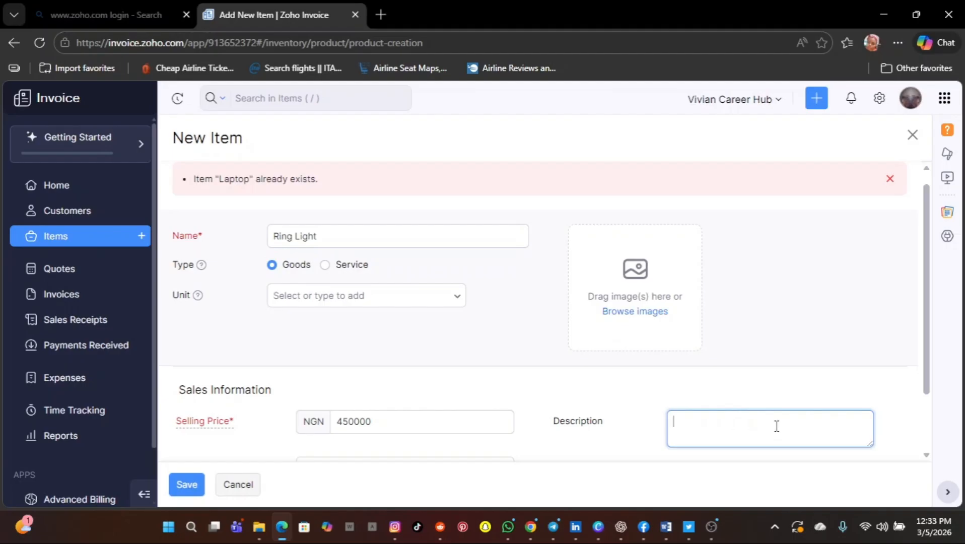
pyautogui.scroll(-2, 686, 432)
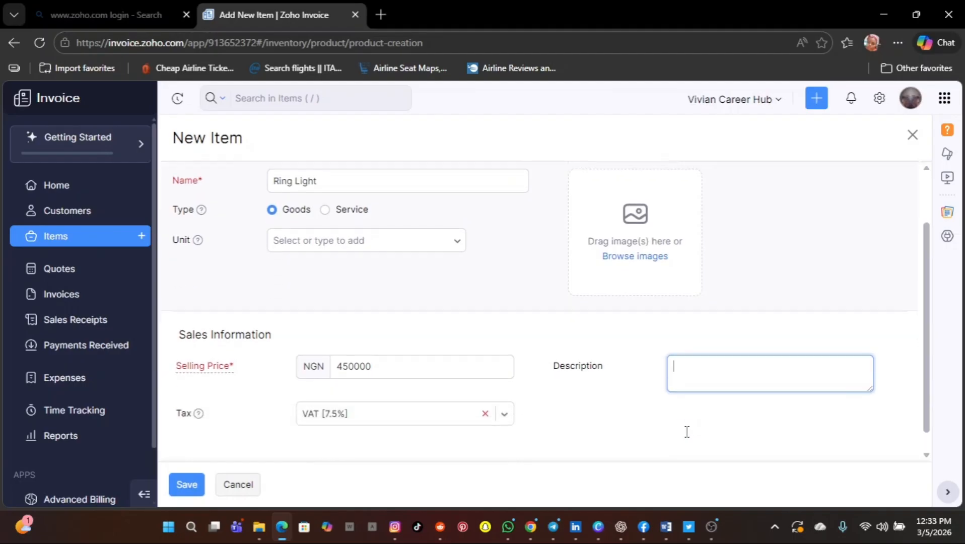
pyautogui.click(180, 486)
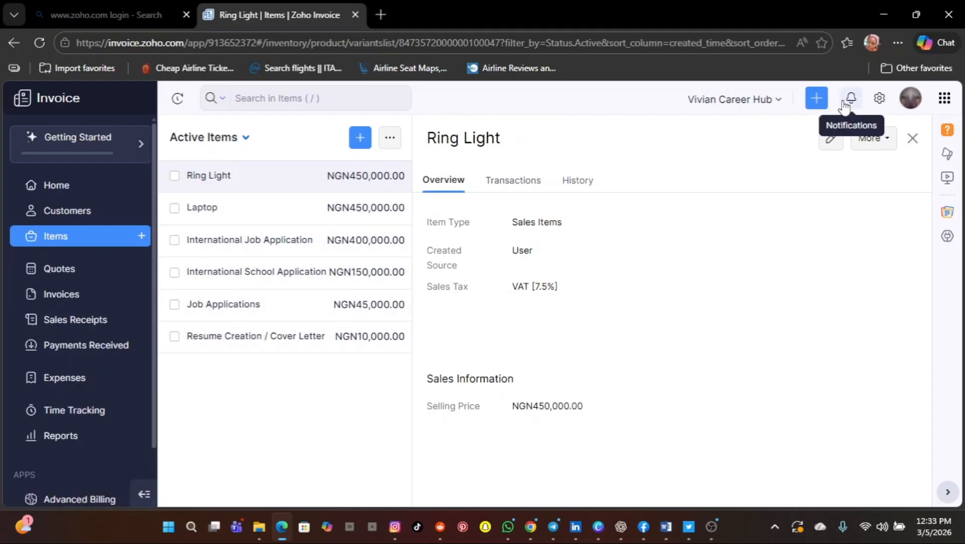
# - Close the Ring Light item details and check the active tax rates in the organization's Taxes settings
pyautogui.click(913, 139)
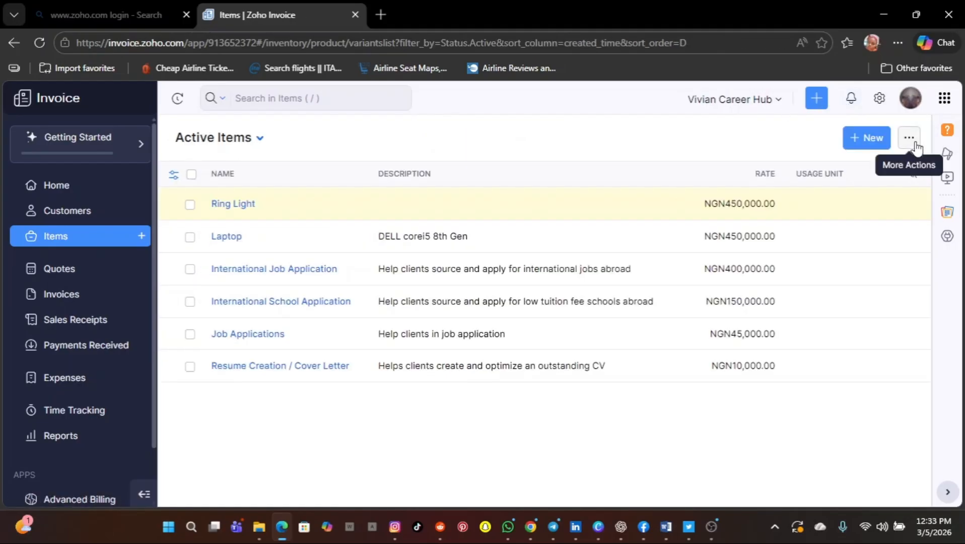
pyautogui.click(879, 99)
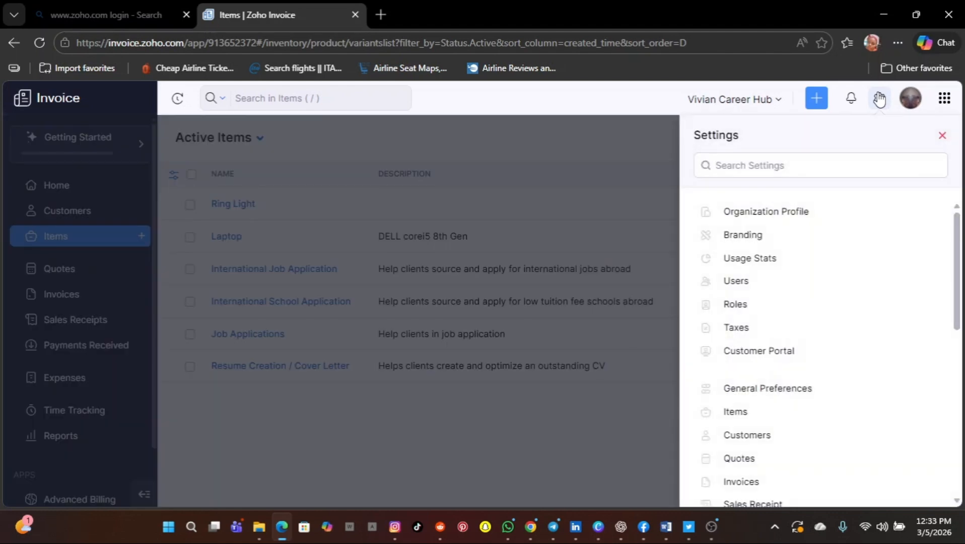
pyautogui.click(772, 326)
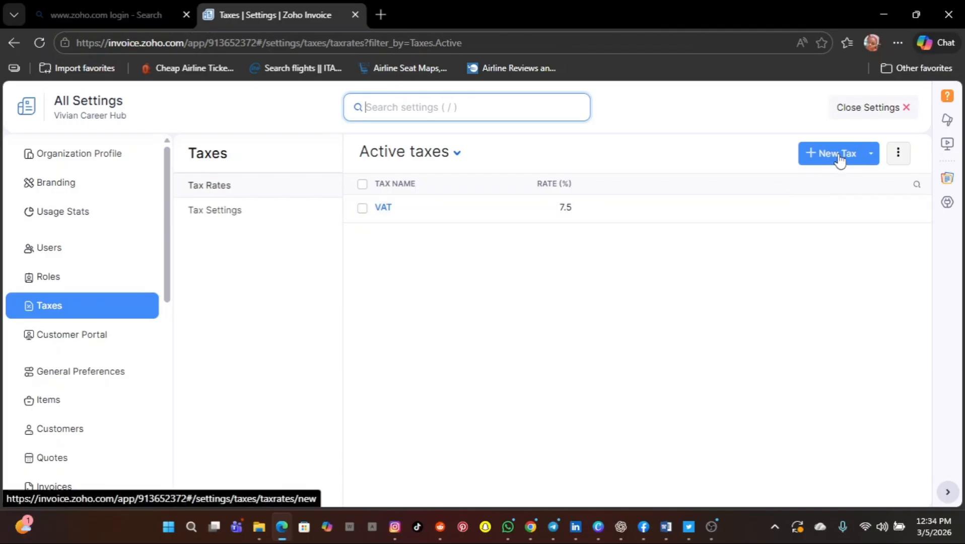
pyautogui.click(907, 111)
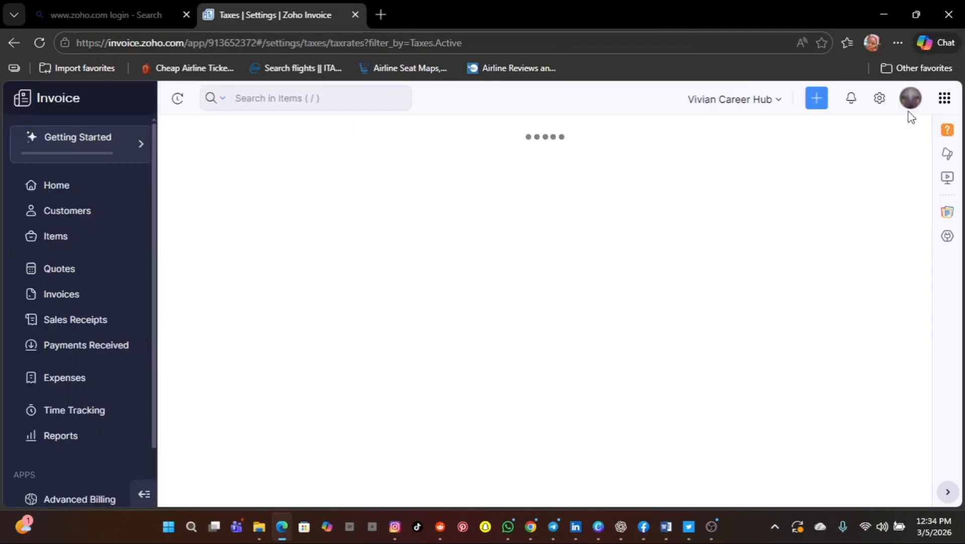
pyautogui.click(814, 104)
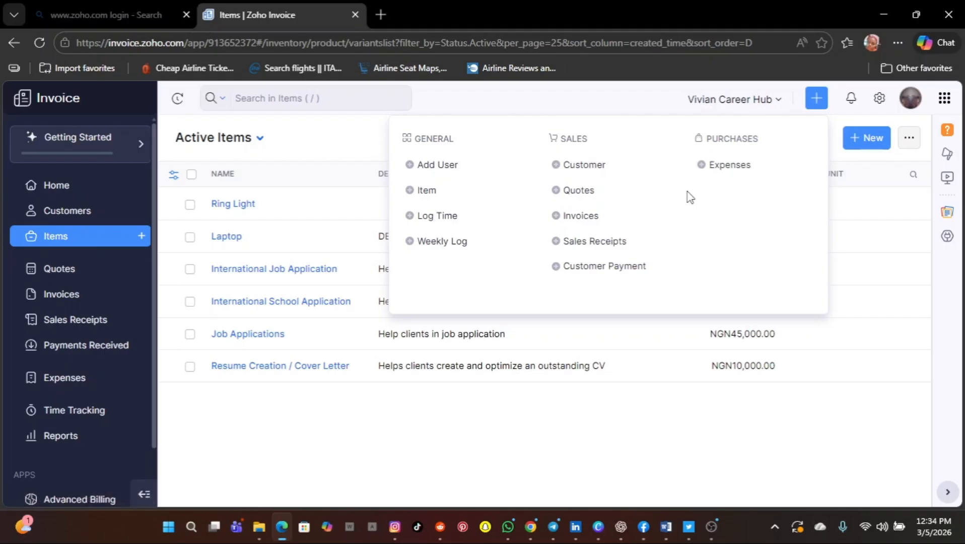
pyautogui.click(872, 207)
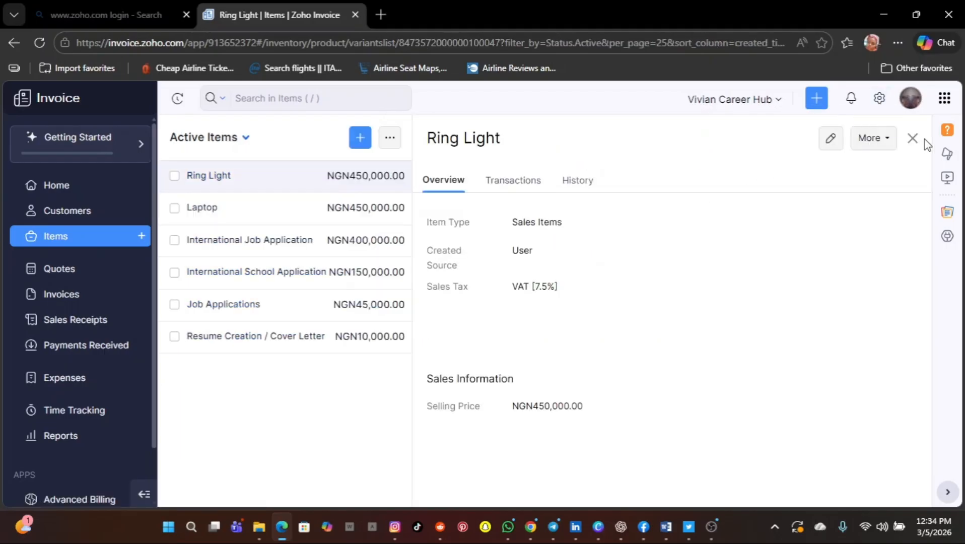
pyautogui.click(912, 138)
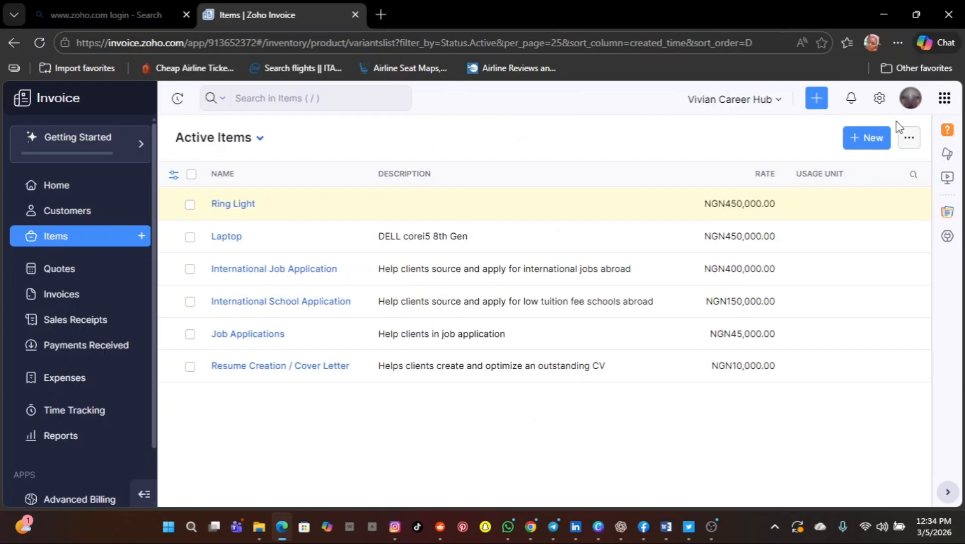
# - Reopen the Taxes settings and review the Tax Settings options, from the tax registration number to VAT MOSS tracking
pyautogui.click(879, 101)
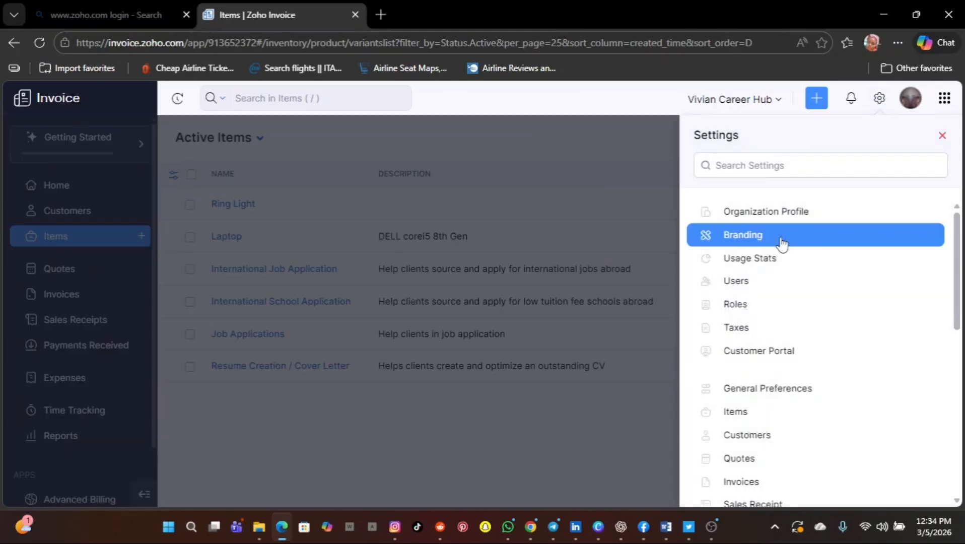
pyautogui.click(750, 332)
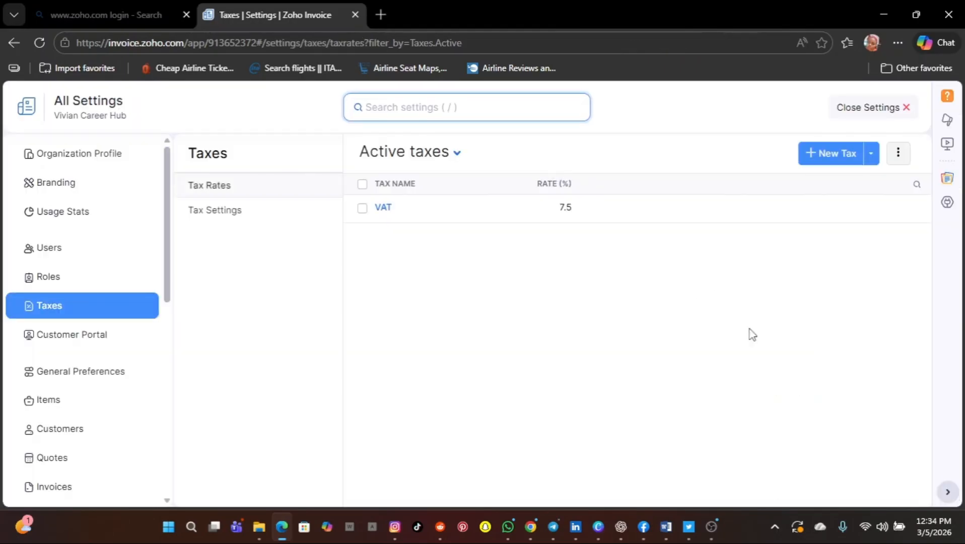
pyautogui.click(264, 215)
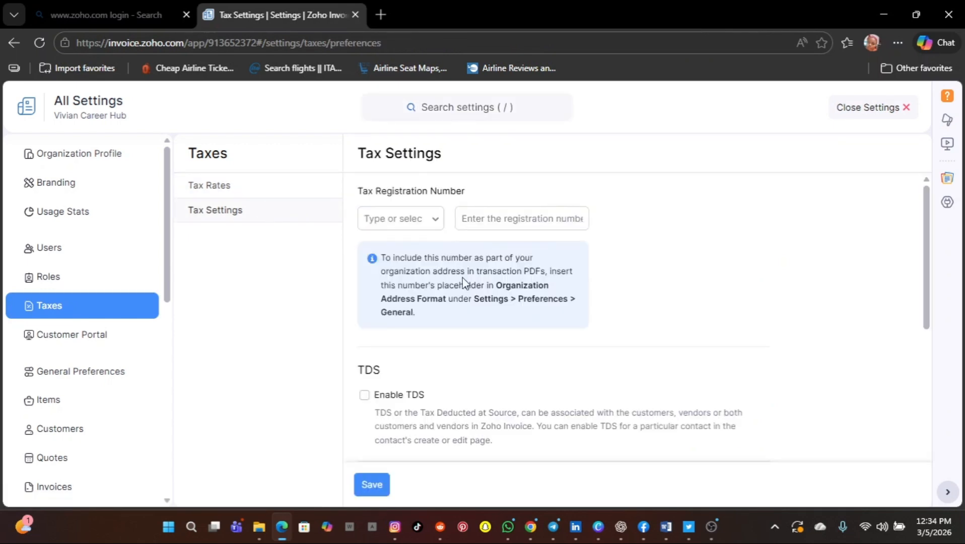
pyautogui.scroll(-6, 453, 252)
pyautogui.scroll(-2, 463, 279)
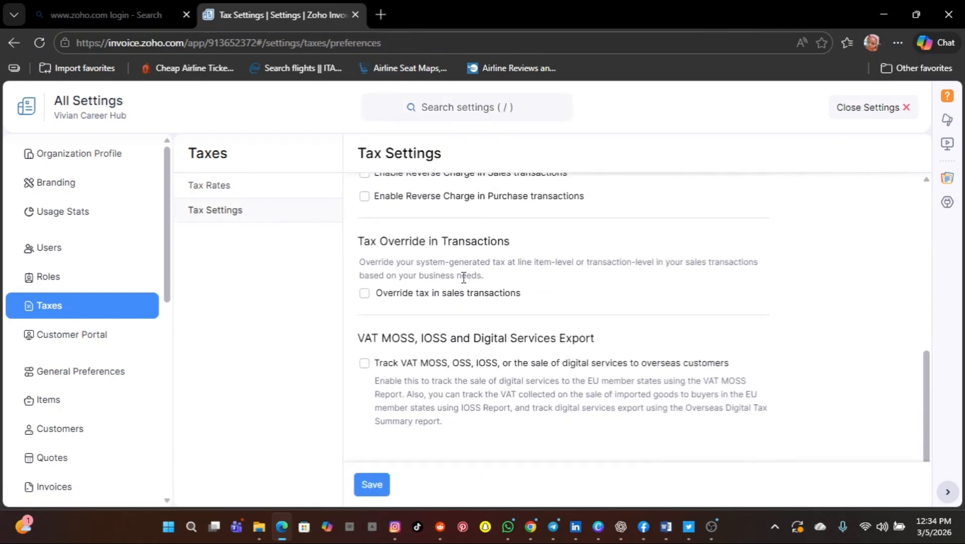
pyautogui.scroll(8, 463, 278)
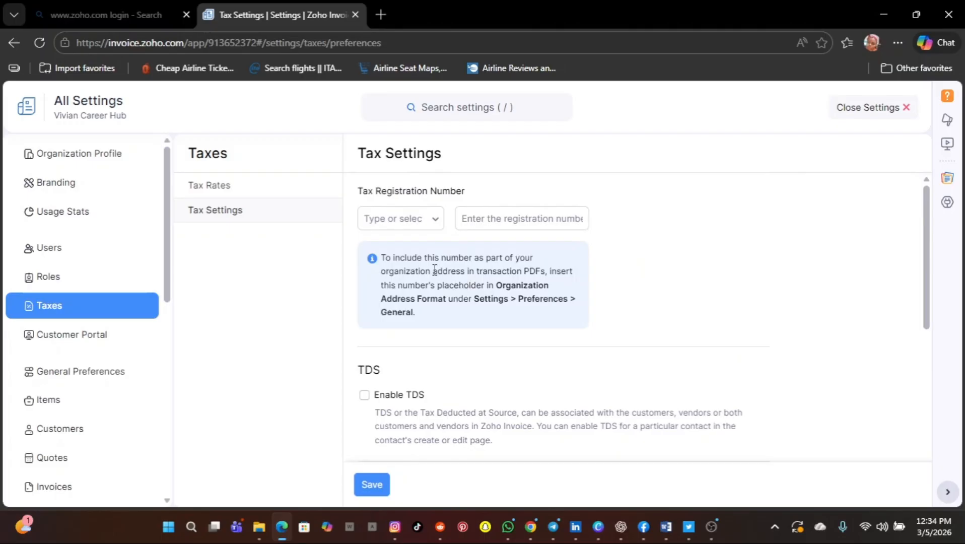
# - Filter the tax rates list by the Tax type, review it, and close the settings
pyautogui.click(299, 199)
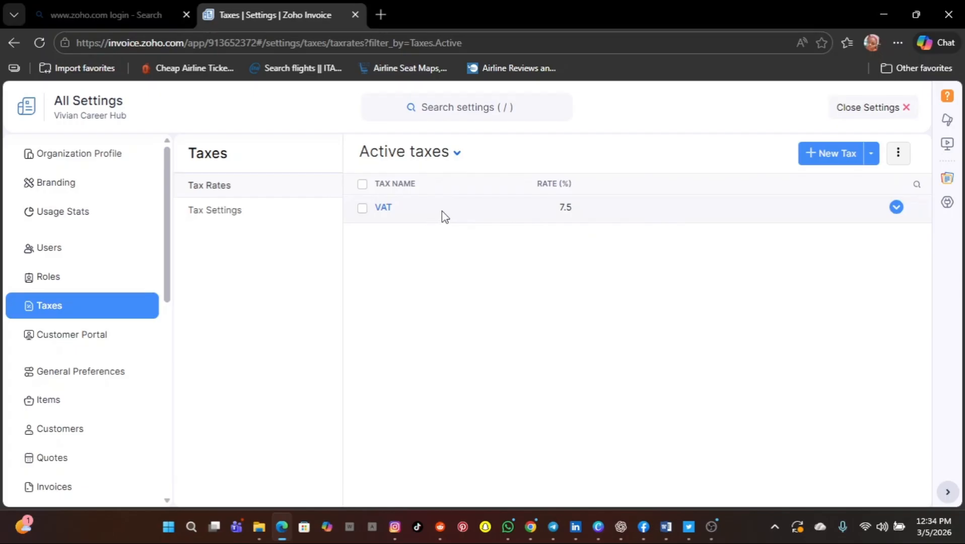
pyautogui.click(457, 158)
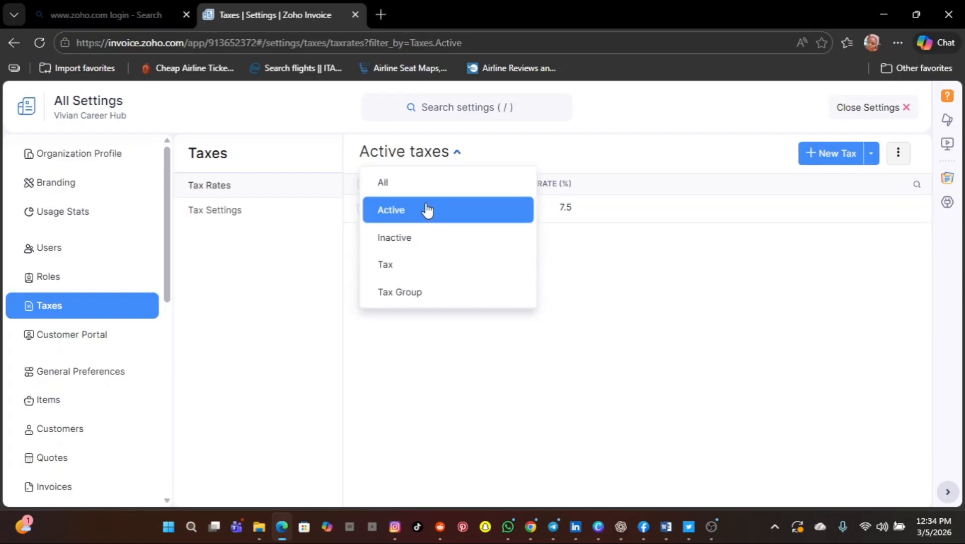
pyautogui.click(442, 266)
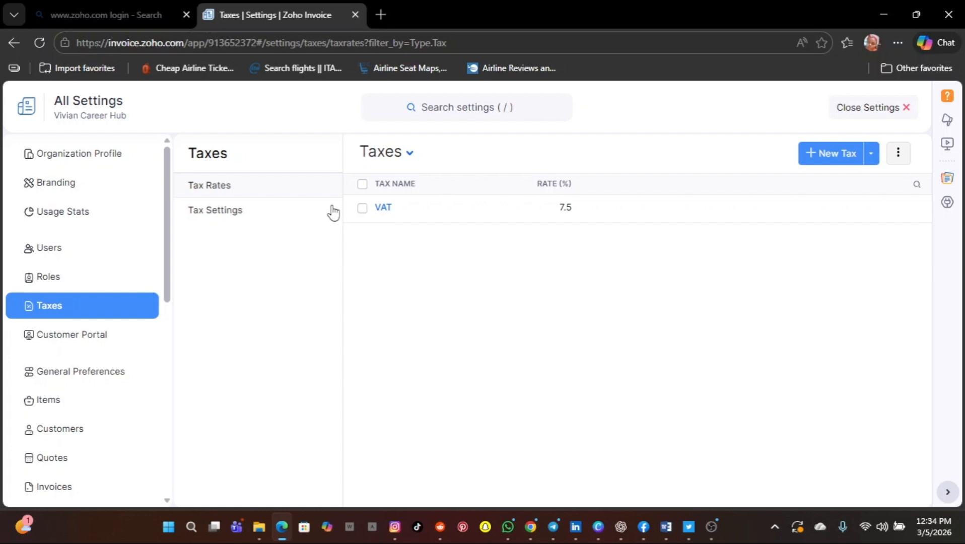
pyautogui.click(905, 108)
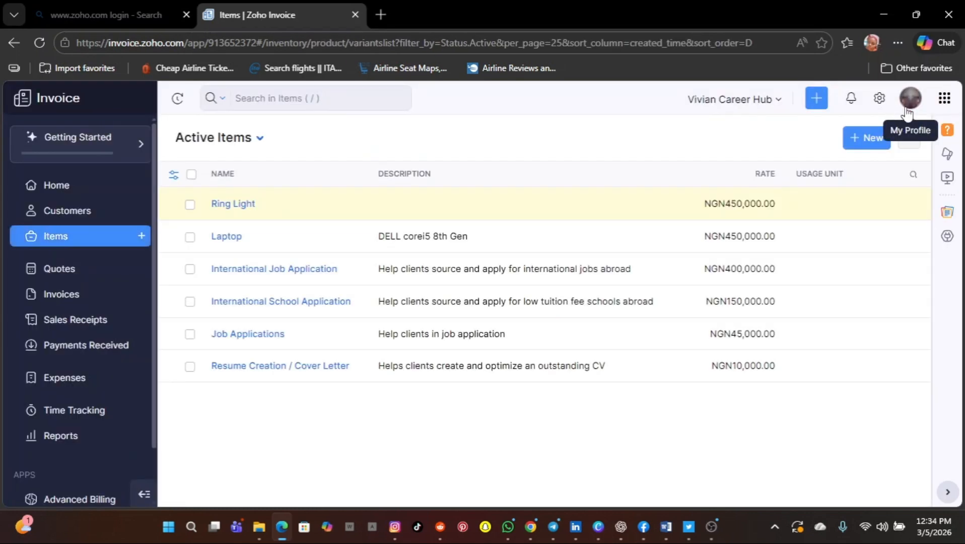